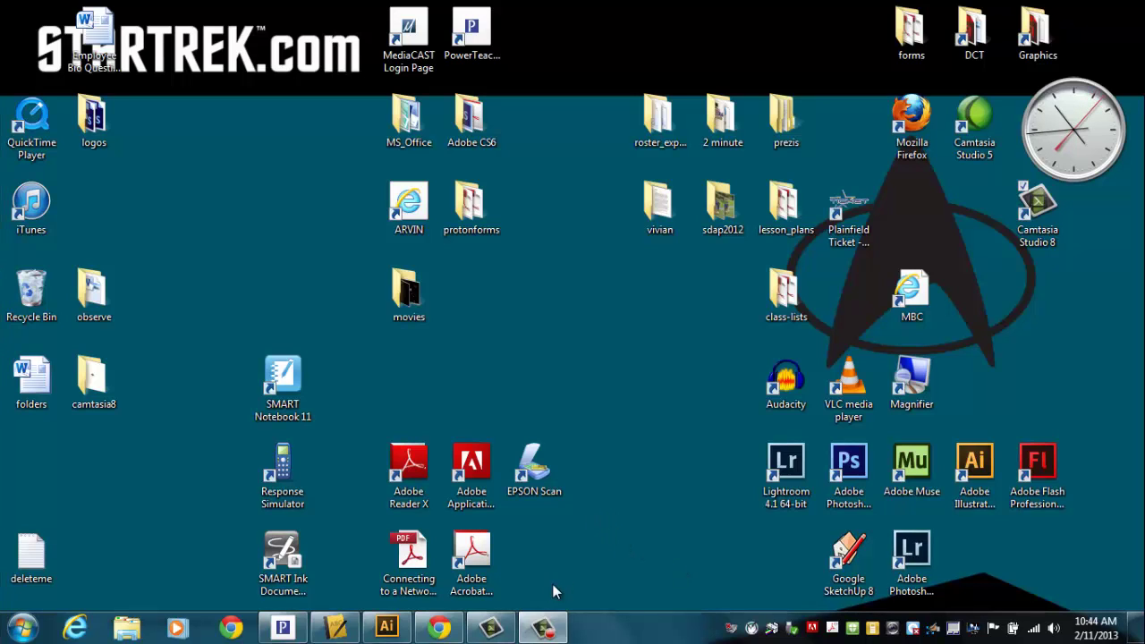
- Switch to Adobe Illustrator and compare the finished Creating Shapes-demo drawing with the Creating Shapes document at 100% zoom
left_click(387, 629)
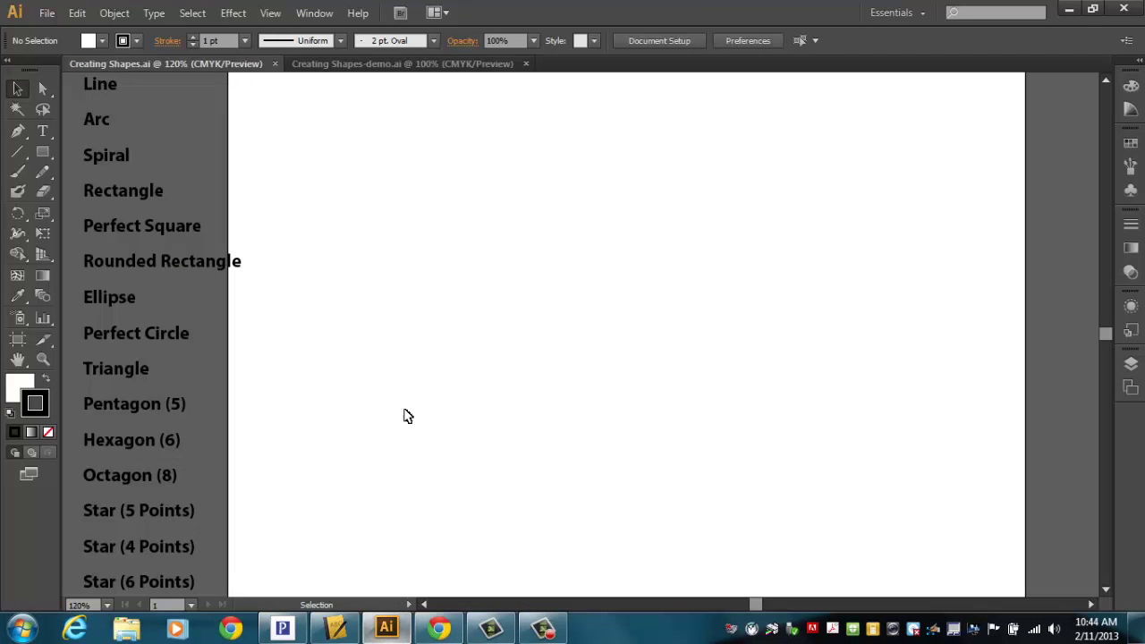
left_click(349, 65)
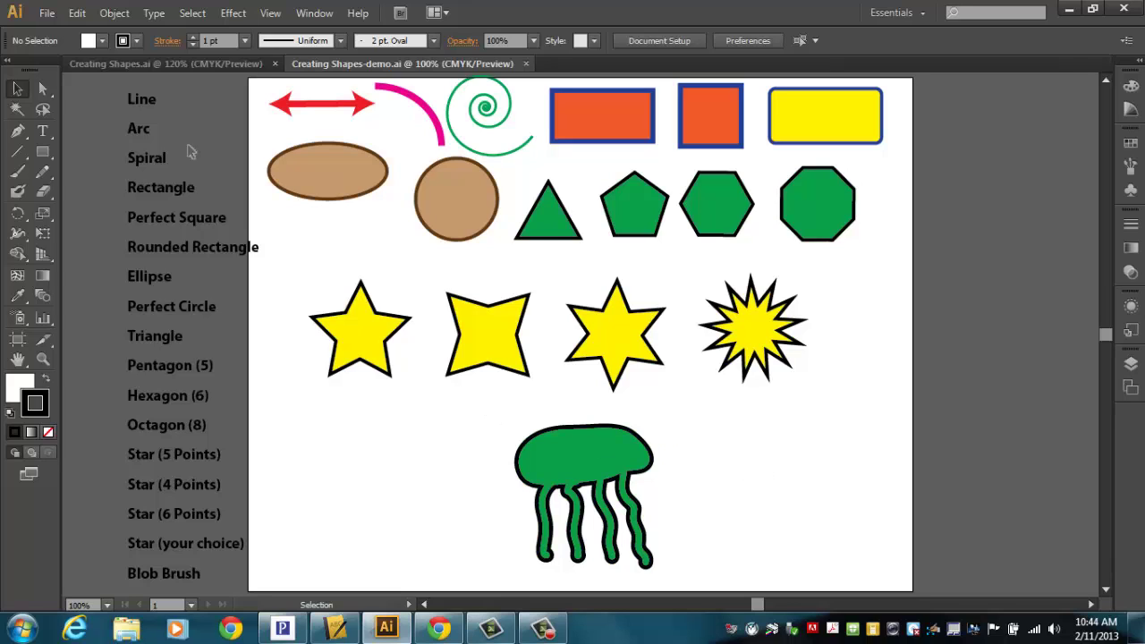
left_click(146, 63)
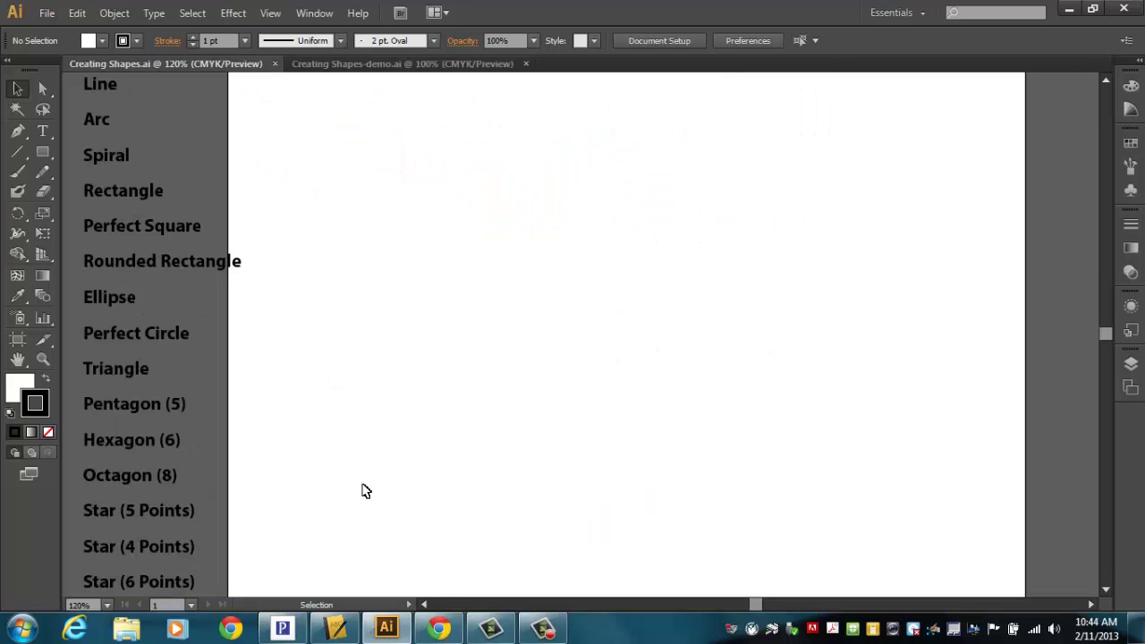
key("ctrl+1")
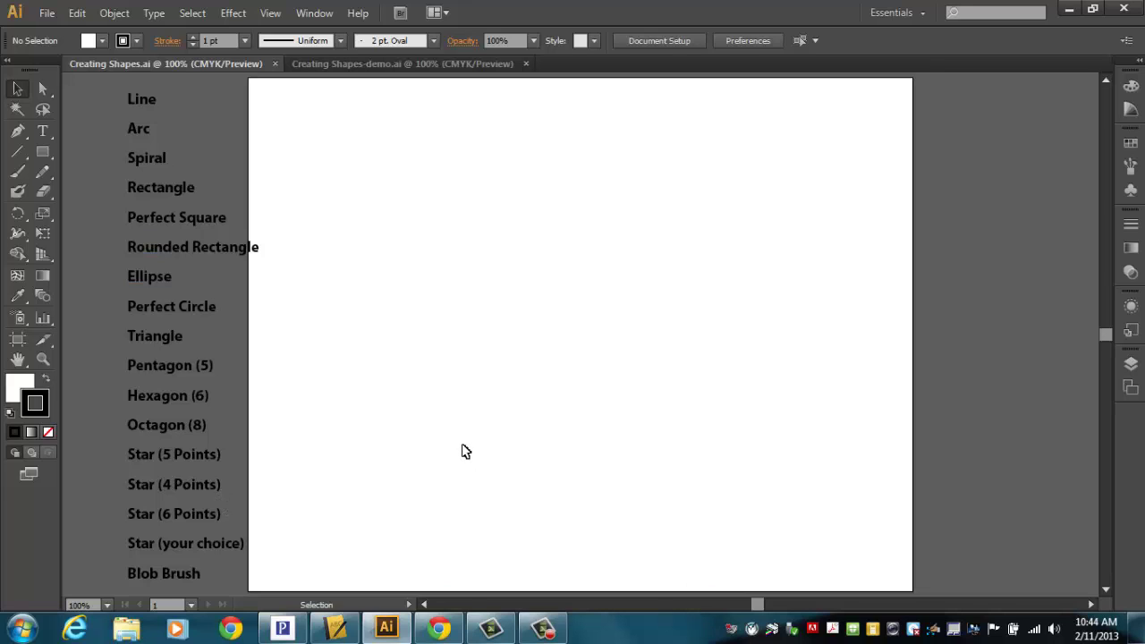
- Close both the Creating Shapes-demo and Creating Shapes documents
left_click(456, 65)
left_click(526, 64)
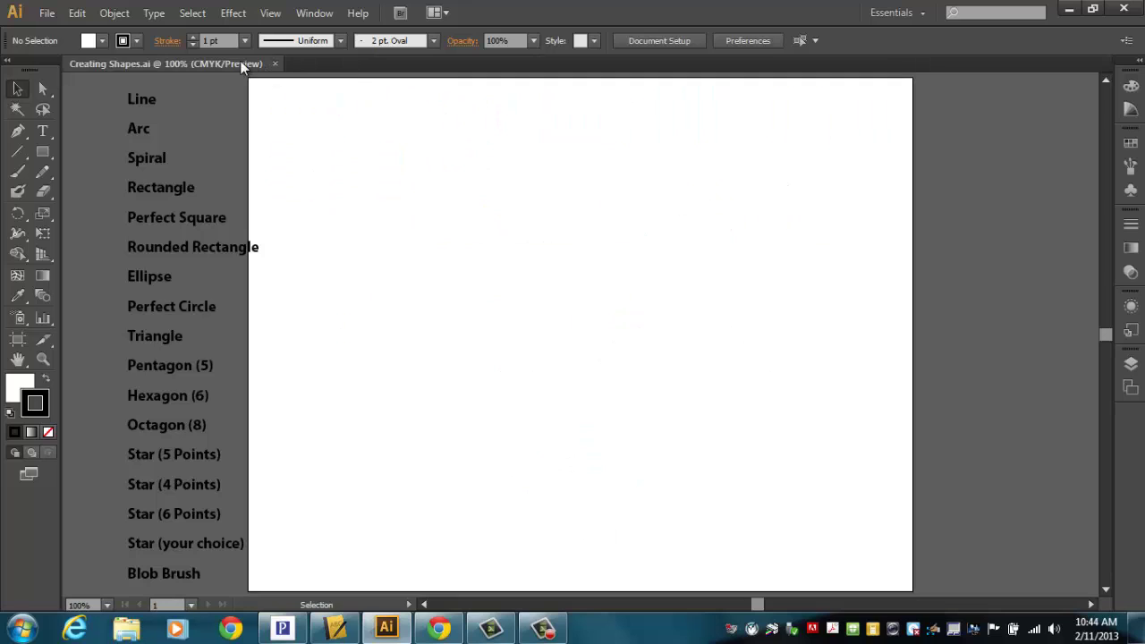
left_click(275, 64)
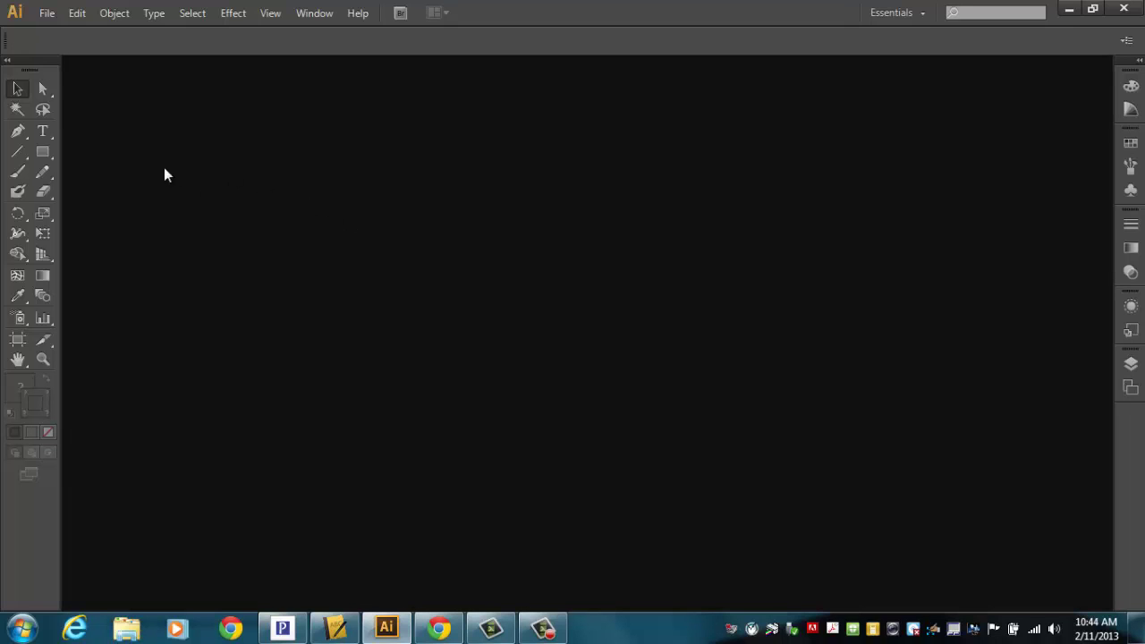
- Start opening a file and browse to the Assignments folder of the Period 1 class on the Courses (L:) drive
left_click(45, 12)
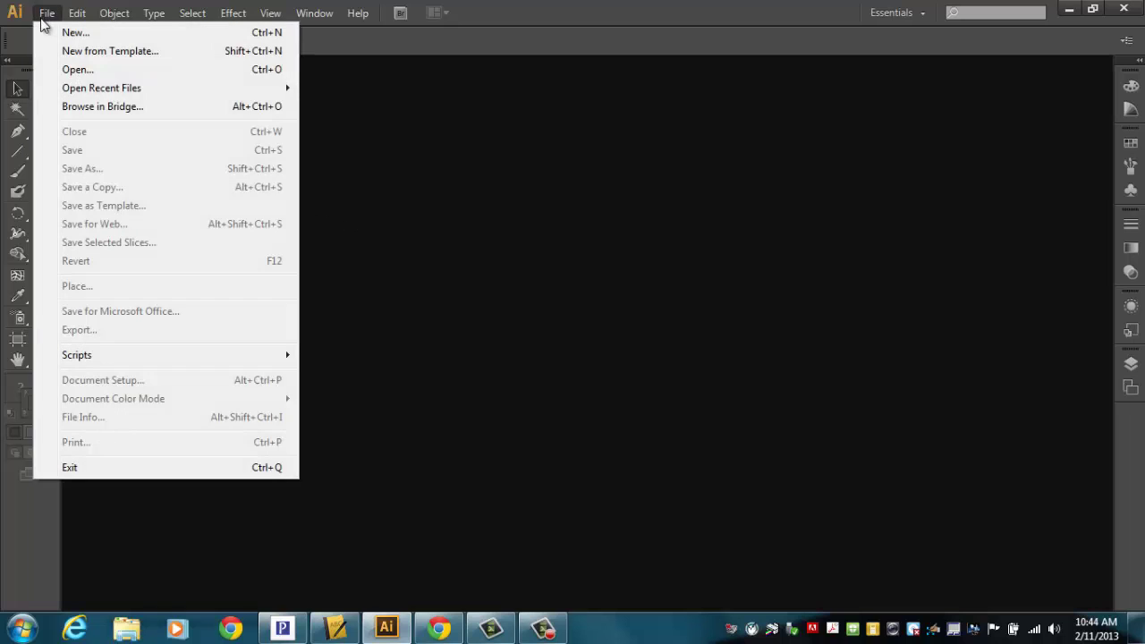
left_click(97, 73)
left_click(168, 407)
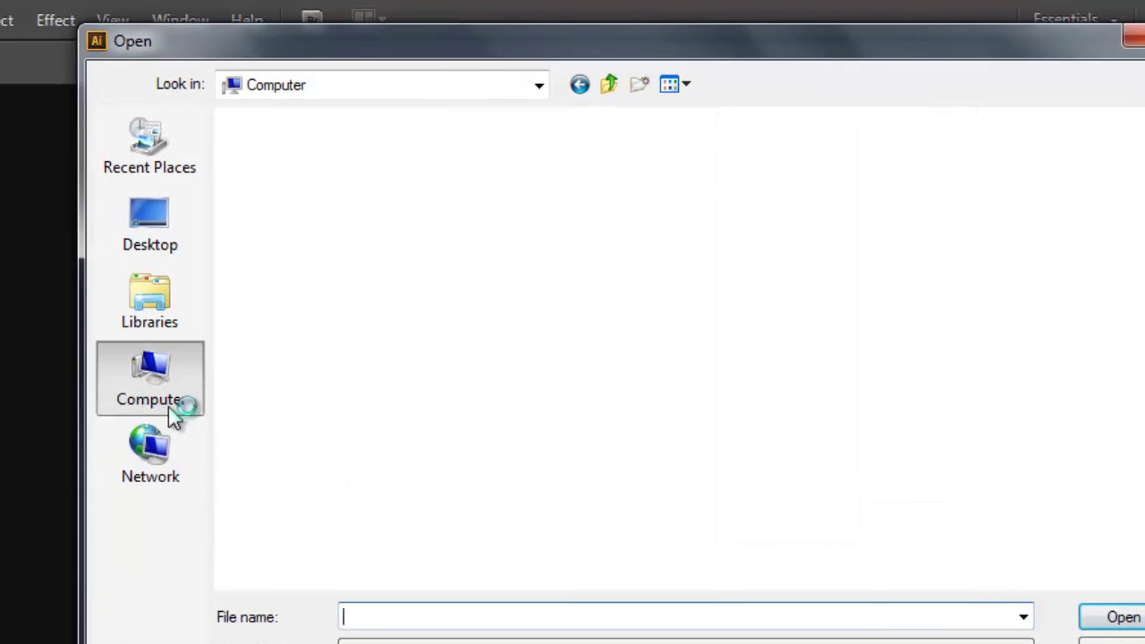
double_click(1046, 370)
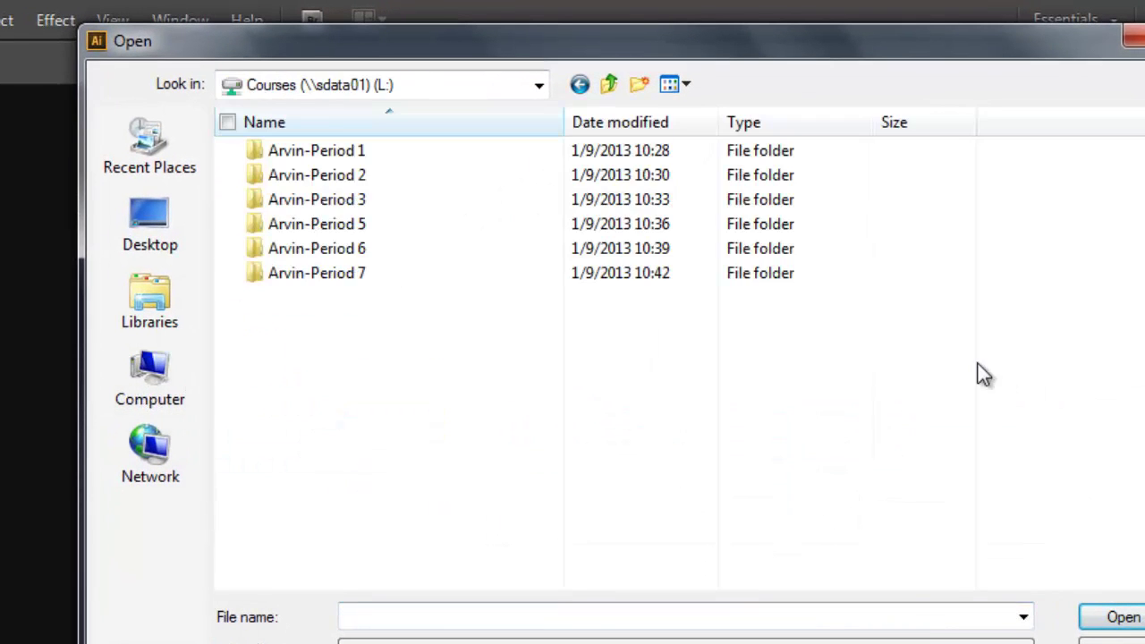
double_click(360, 150)
double_click(361, 157)
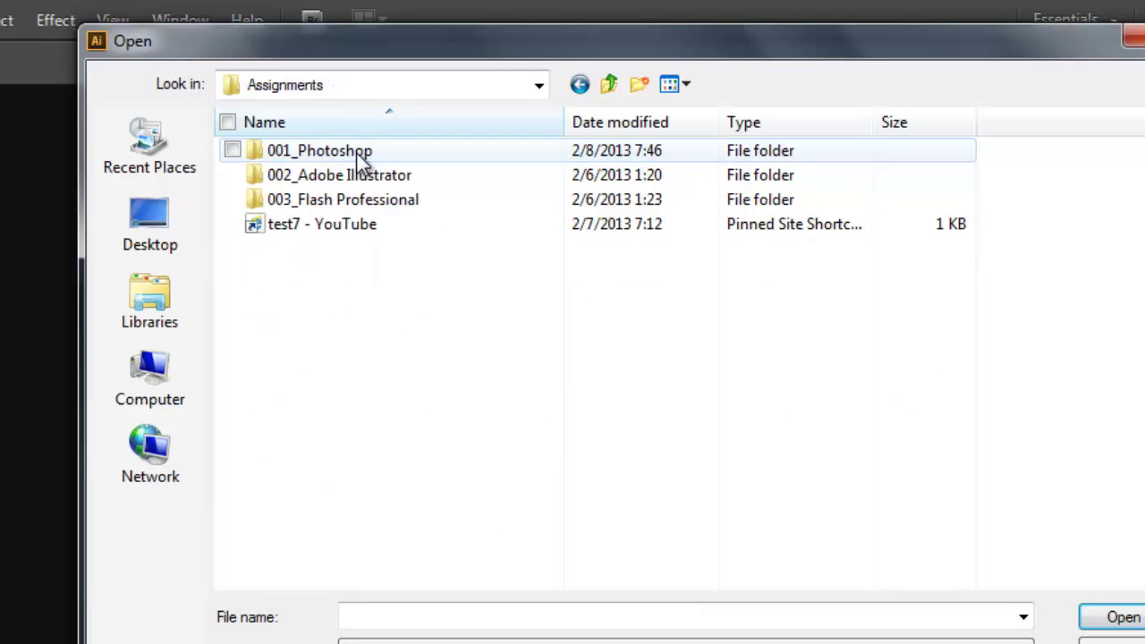
- Open the Creating Shapes file from 002_Adobe Illustrator, session 005_making-shapes, and view it at 100%
double_click(366, 178)
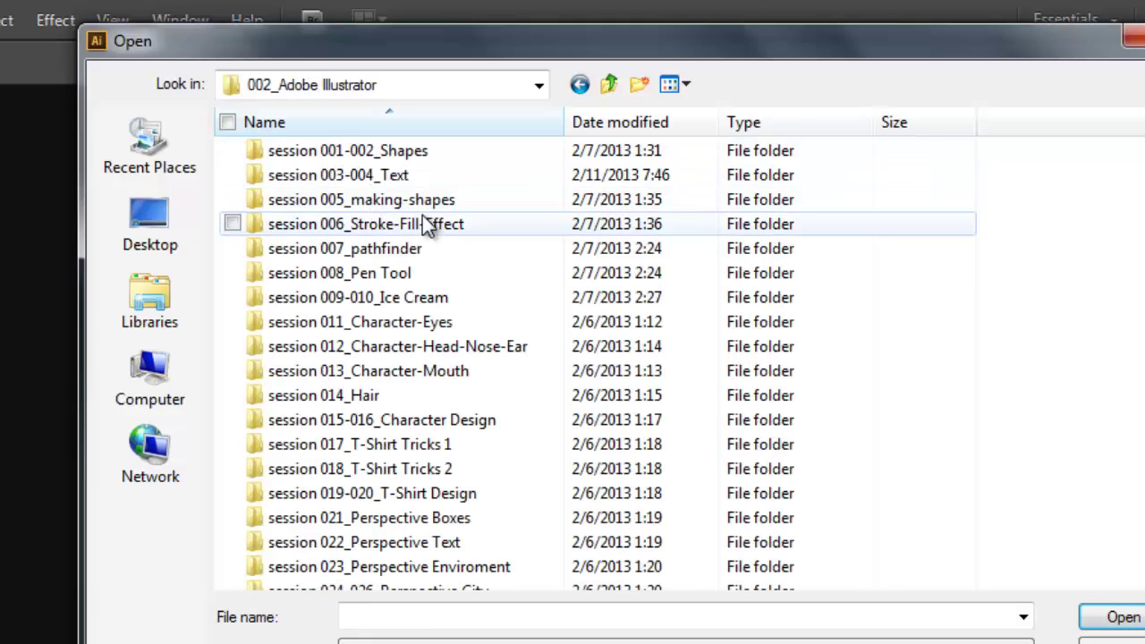
left_click(419, 205)
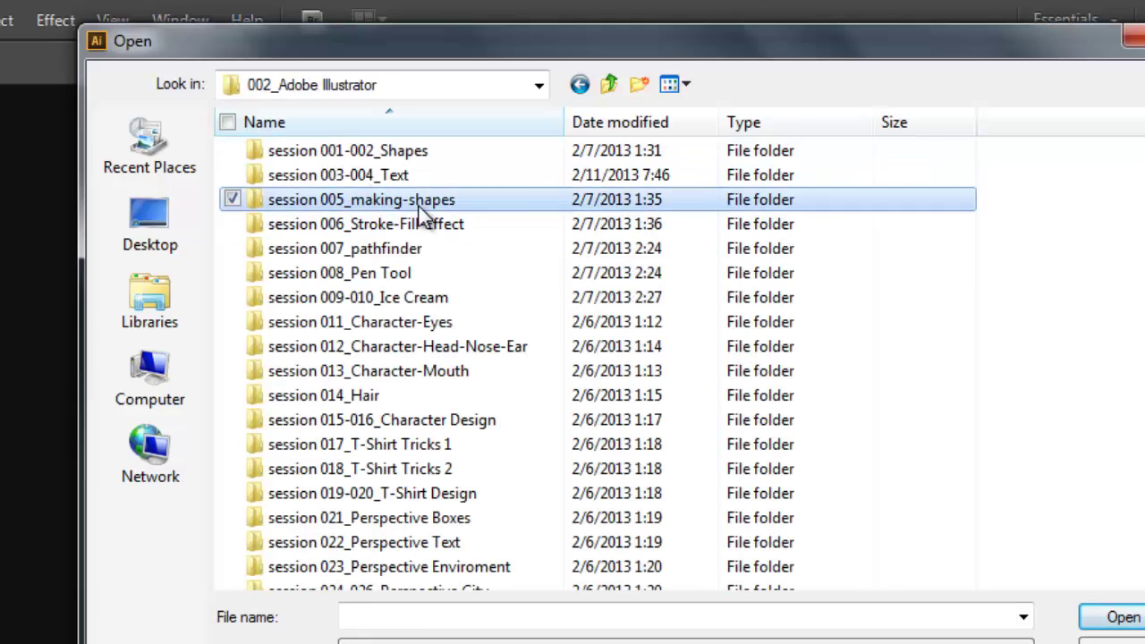
double_click(358, 208)
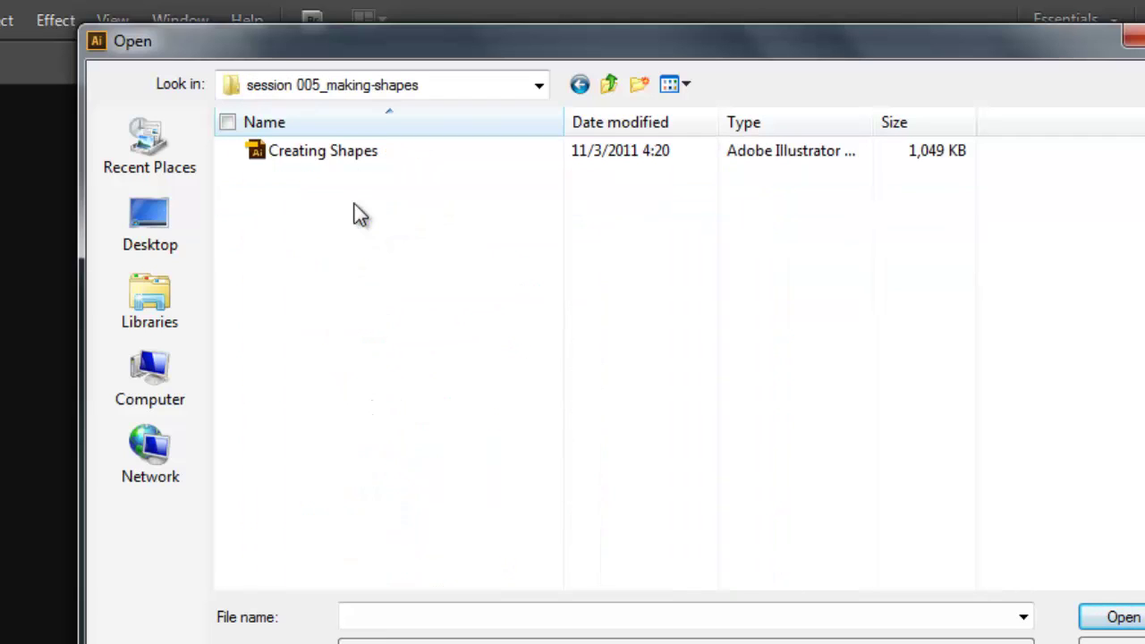
left_click(329, 154)
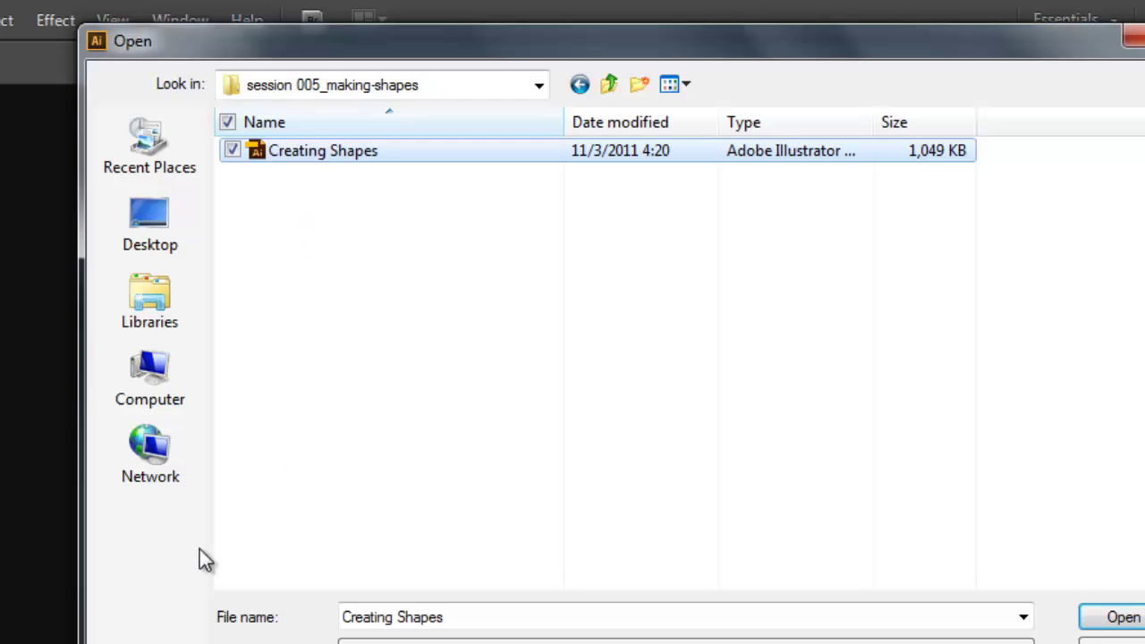
left_click(1118, 619)
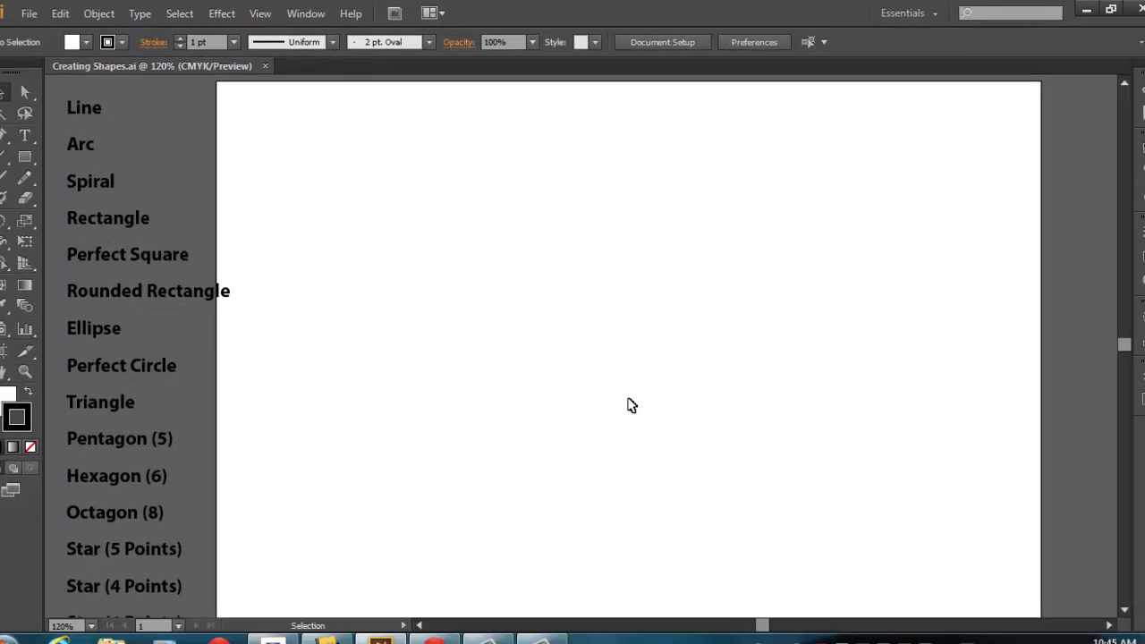
key("ctrl+1")
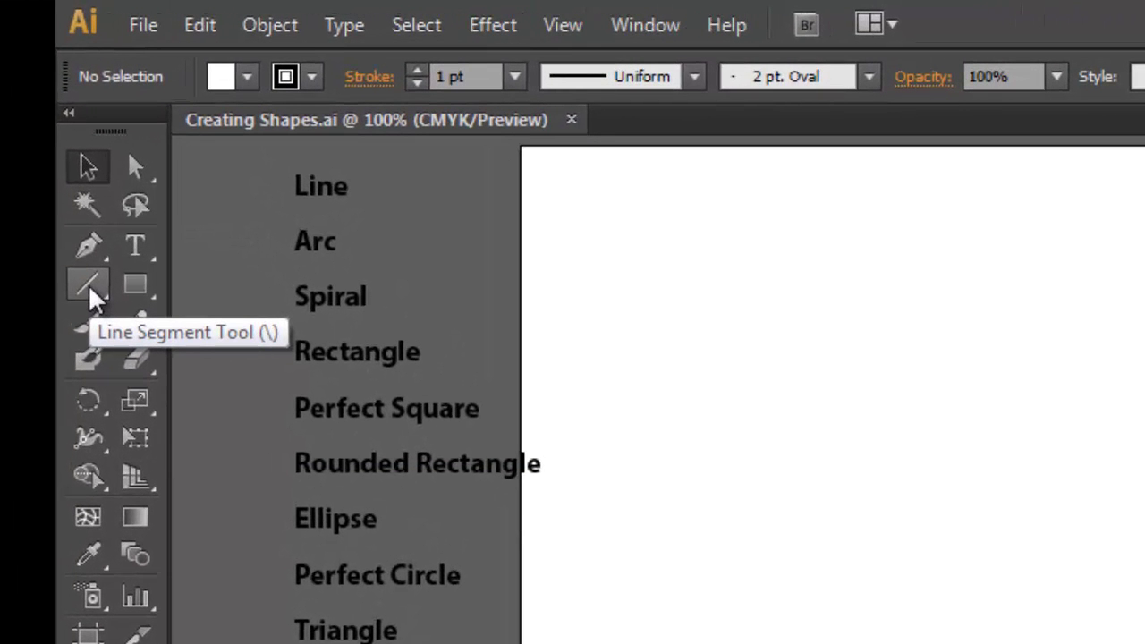
- Draw a rising diagonal line segment near the artboard's upper-left corner and set its stroke colour to dark red 700524
left_click(90, 288)
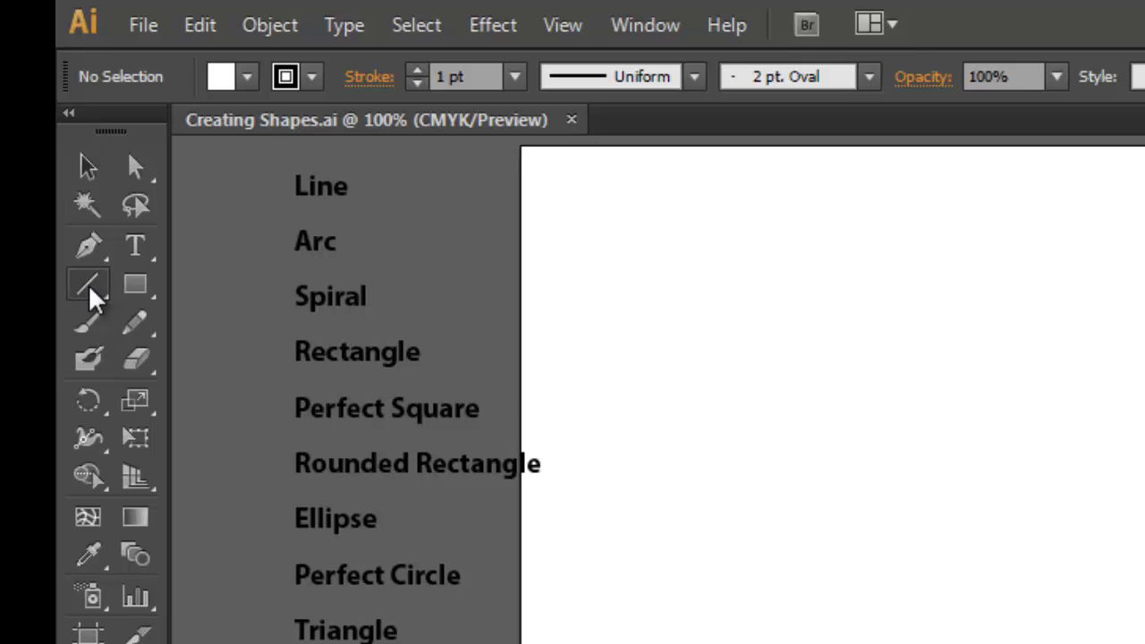
left_click_drag(573, 299, 766, 210)
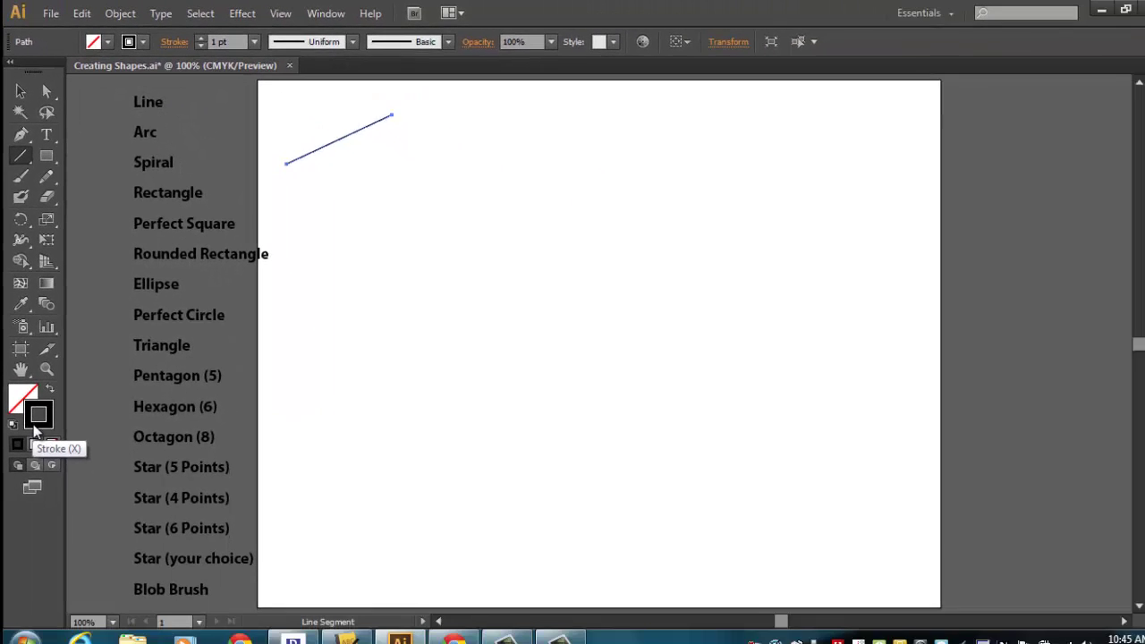
double_click(36, 403)
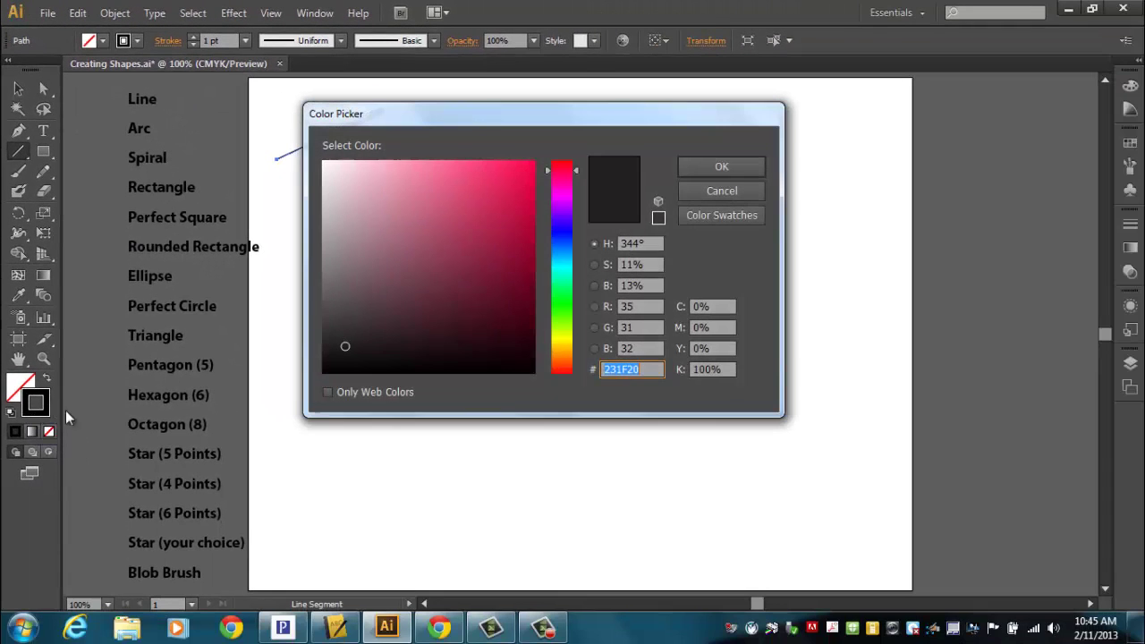
left_click_drag(496, 253, 526, 280)
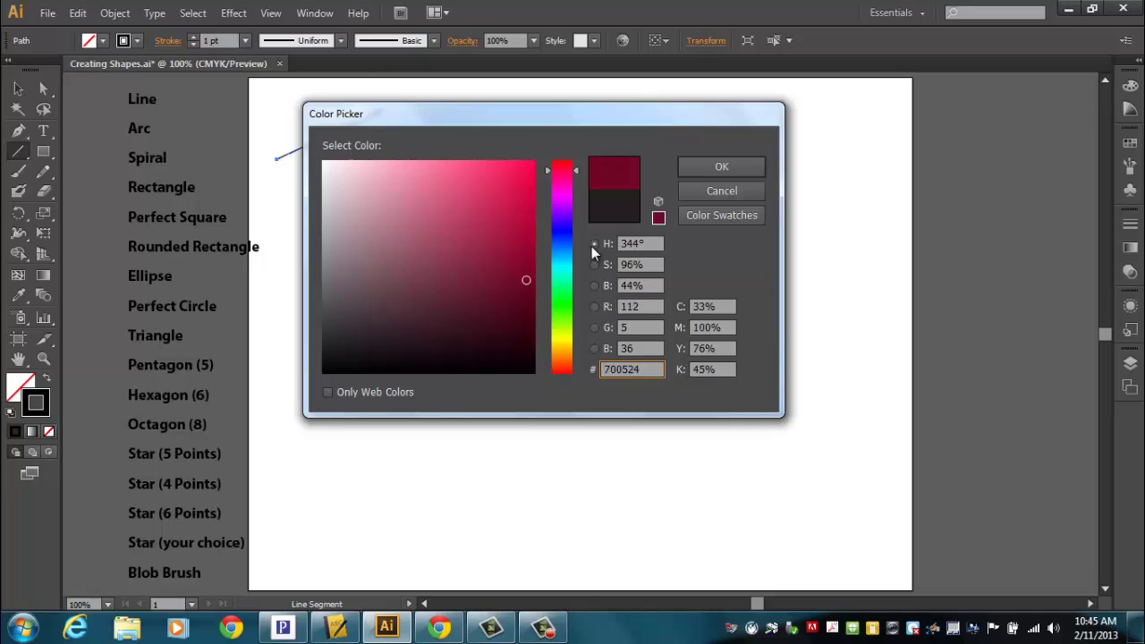
left_click(739, 167)
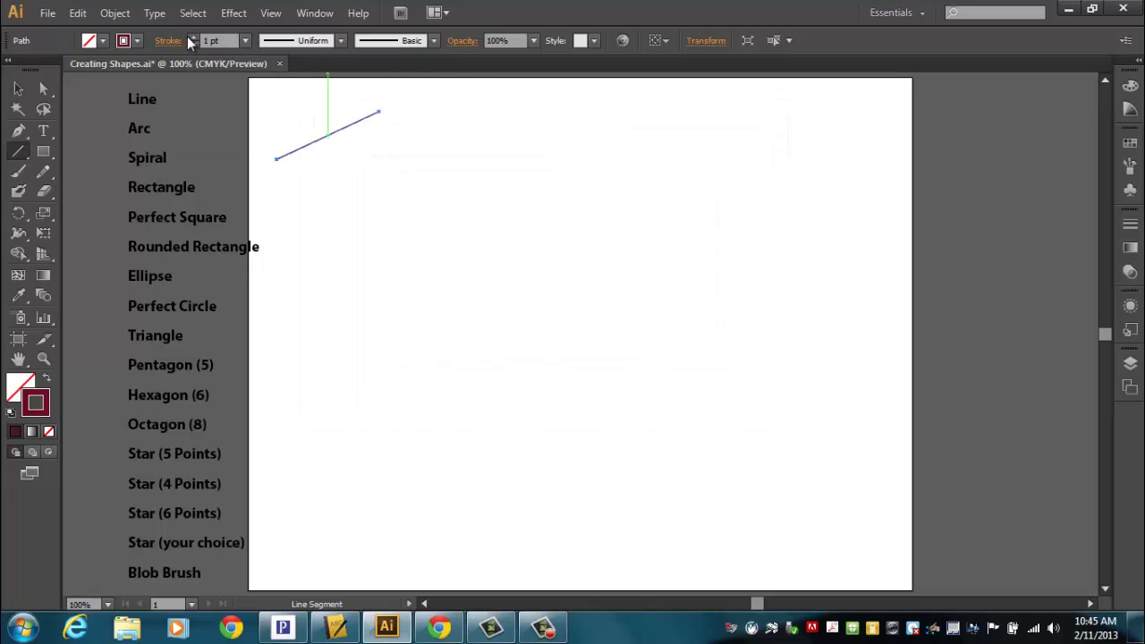
- Increase the line's stroke weight to 11 pt
left_click(191, 37)
left_click(191, 37)
left_click(191, 38)
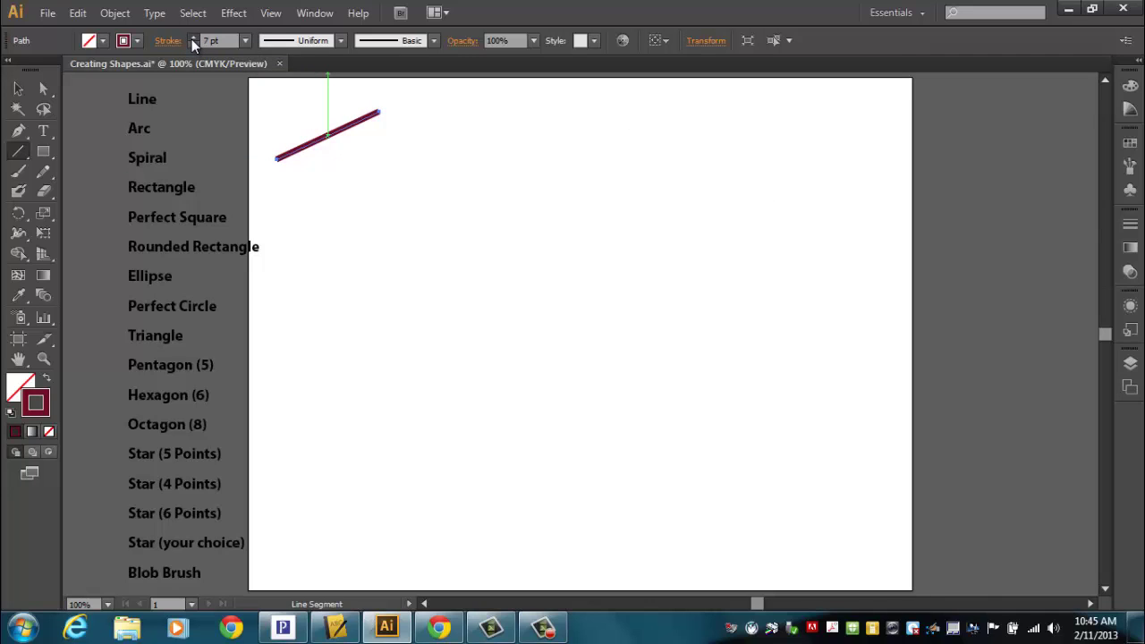
left_click(192, 38)
left_click(191, 39)
left_click(192, 39)
left_click(192, 40)
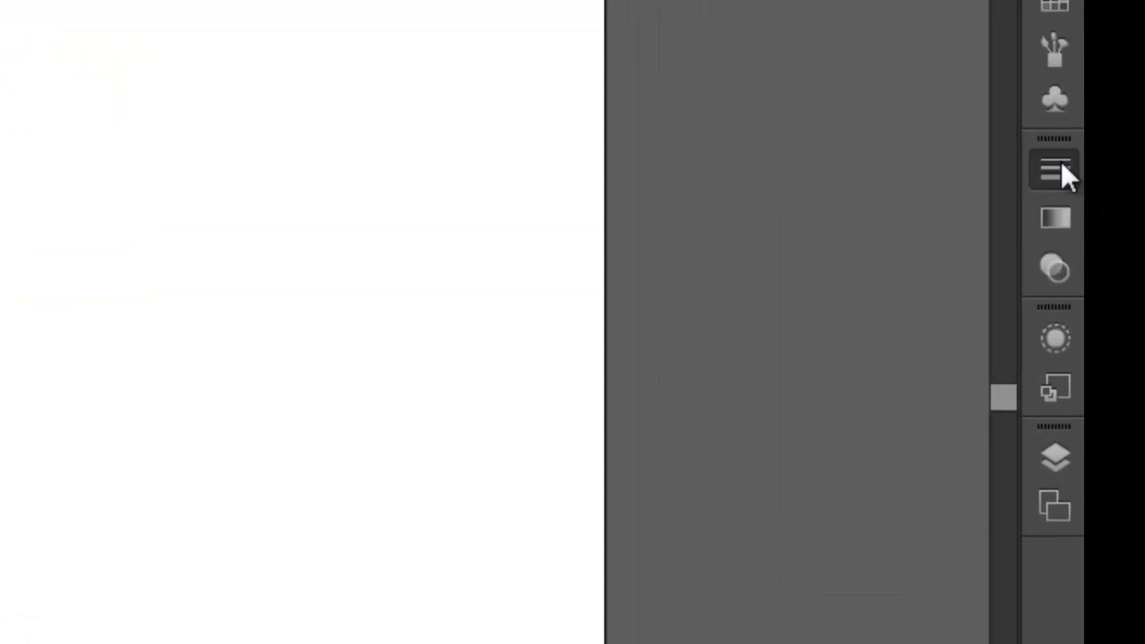
- Apply the open arrowhead Arrow 11 to the line's start point in the stroke settings
left_click(1061, 162)
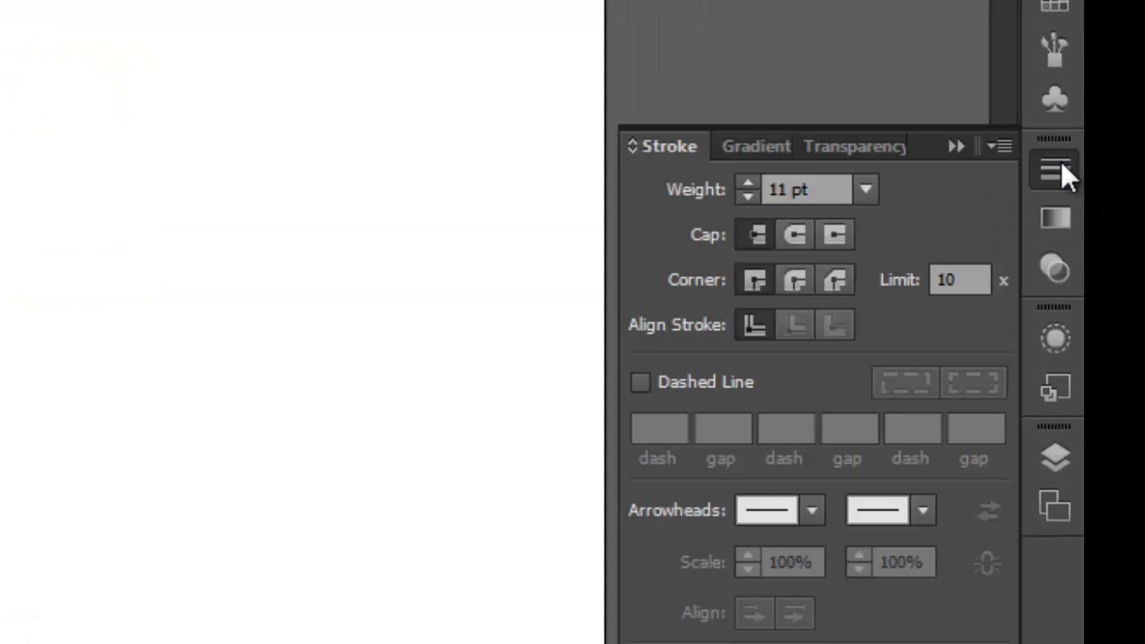
left_click(814, 513)
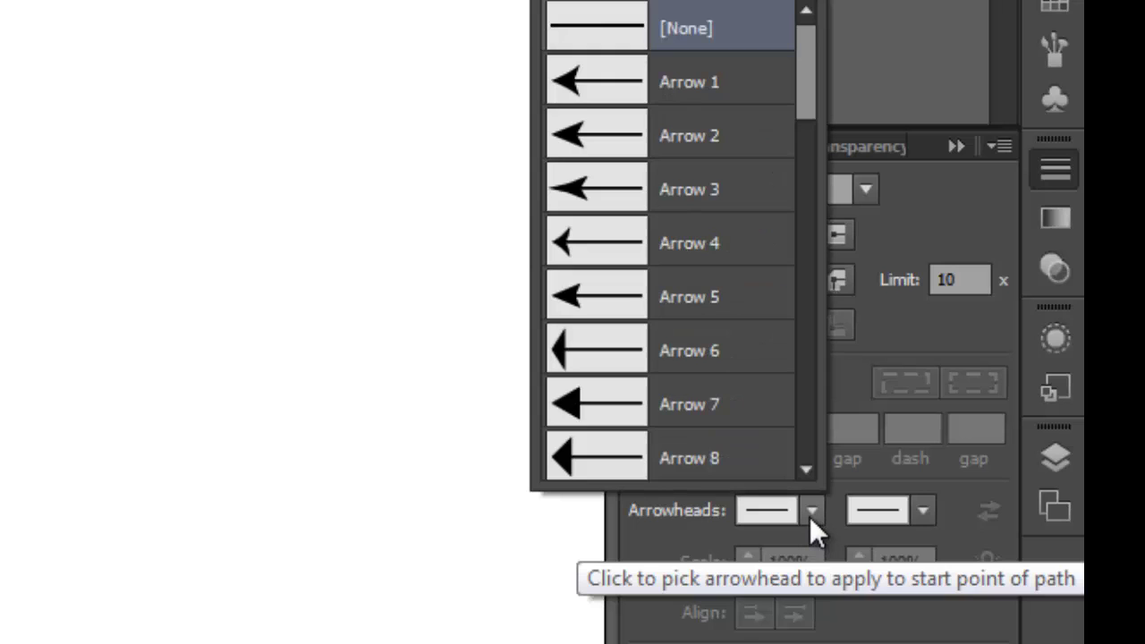
left_click_drag(803, 97, 802, 217)
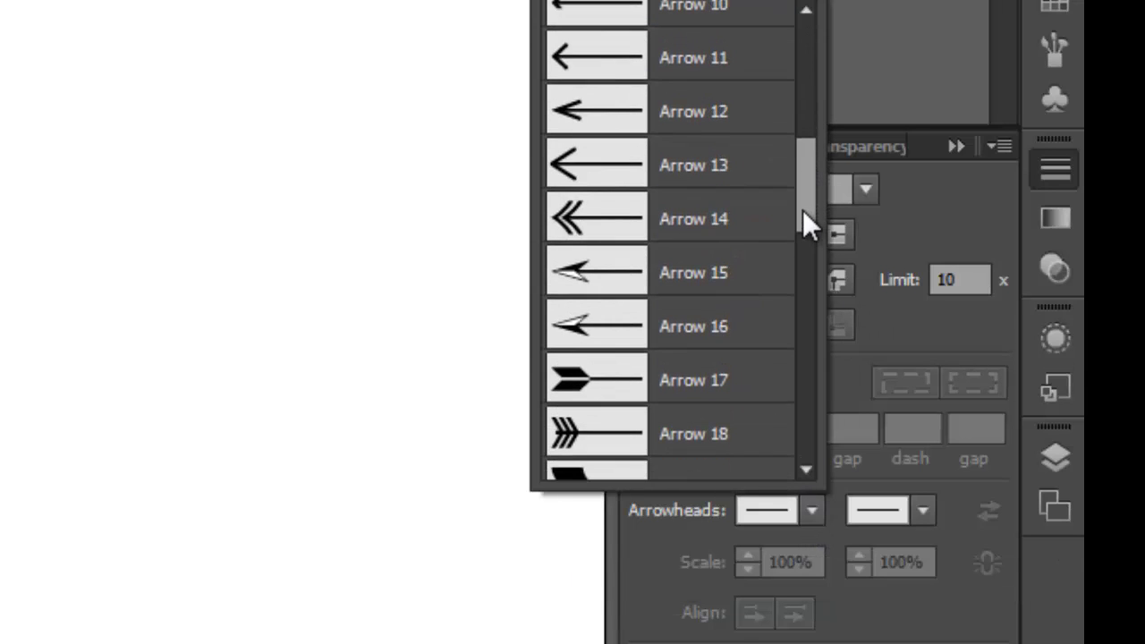
left_click(563, 63)
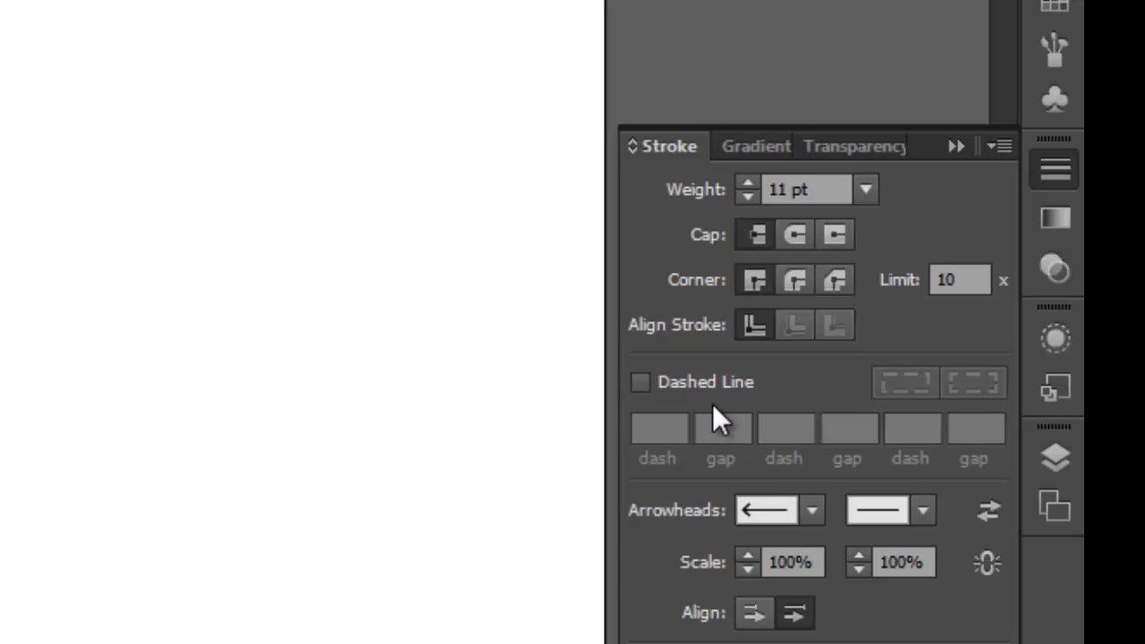
- Reduce the start arrowhead's scale to 48%
left_click(747, 569)
left_click(747, 569)
left_click(747, 569)
left_click(747, 569)
left_click(747, 568)
left_click(747, 569)
left_click(747, 569)
left_click(747, 569)
left_click(747, 569)
left_click(747, 569)
left_click(747, 569)
left_click(747, 569)
left_click(747, 569)
left_click(747, 569)
left_click(747, 569)
left_click(747, 569)
left_click(747, 569)
left_click(747, 569)
left_click(747, 569)
left_click(747, 569)
left_click(747, 569)
left_click(747, 569)
left_click(747, 569)
left_click(747, 569)
left_click(747, 569)
left_click(747, 569)
left_click(747, 569)
left_click(747, 569)
left_click(747, 569)
left_click(747, 569)
left_click(747, 569)
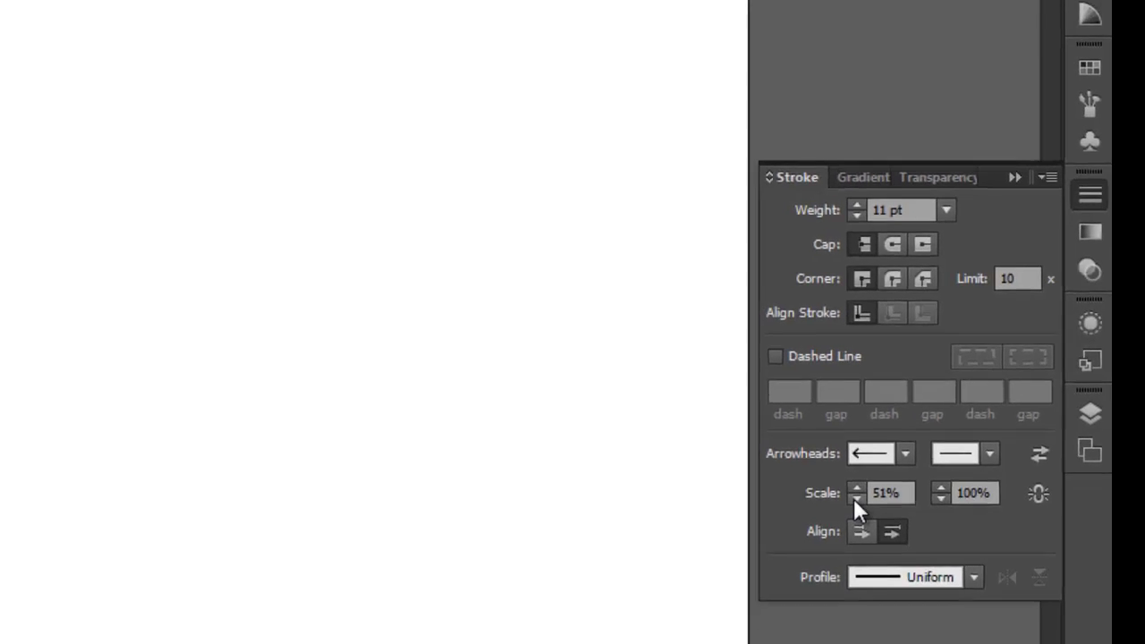
left_click(747, 569)
left_click(747, 569)
left_click(747, 569)
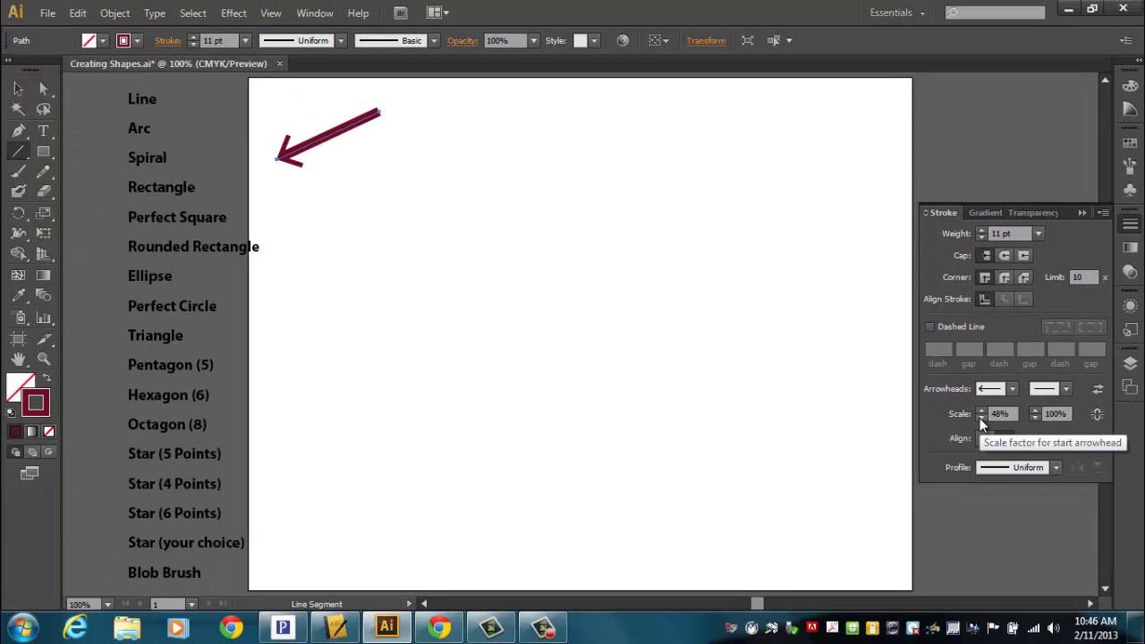
- Apply a solid triangular arrowhead to the line's end point and reduce its scale to 27%
left_click(1064, 390)
left_click(975, 334)
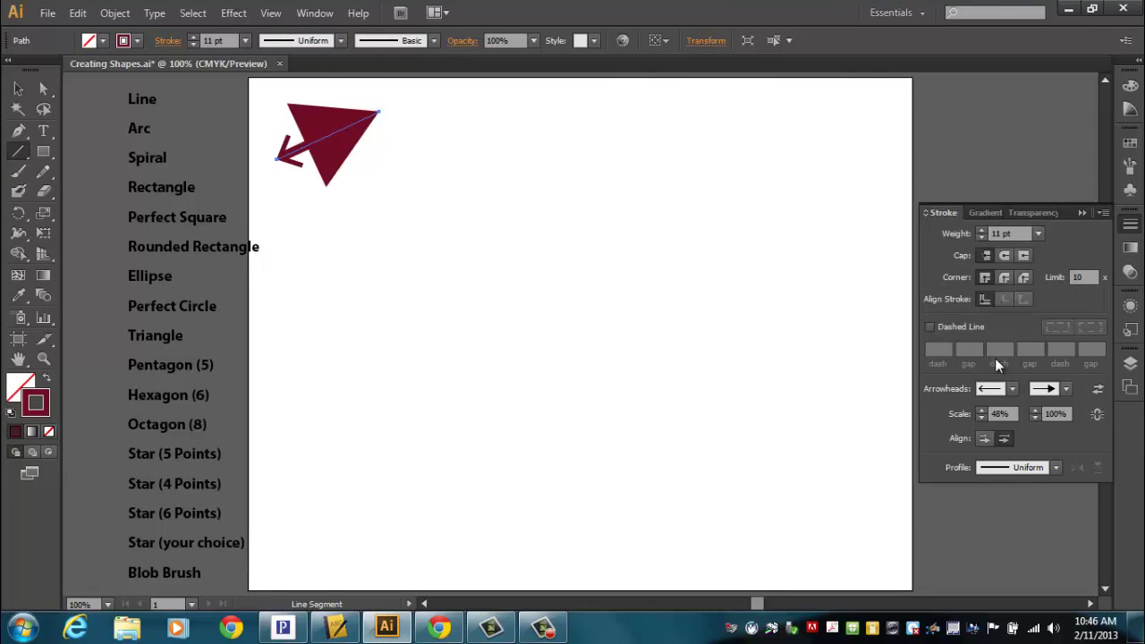
left_click(1035, 418)
left_click(1035, 417)
left_click_drag(1035, 418, 1035, 418)
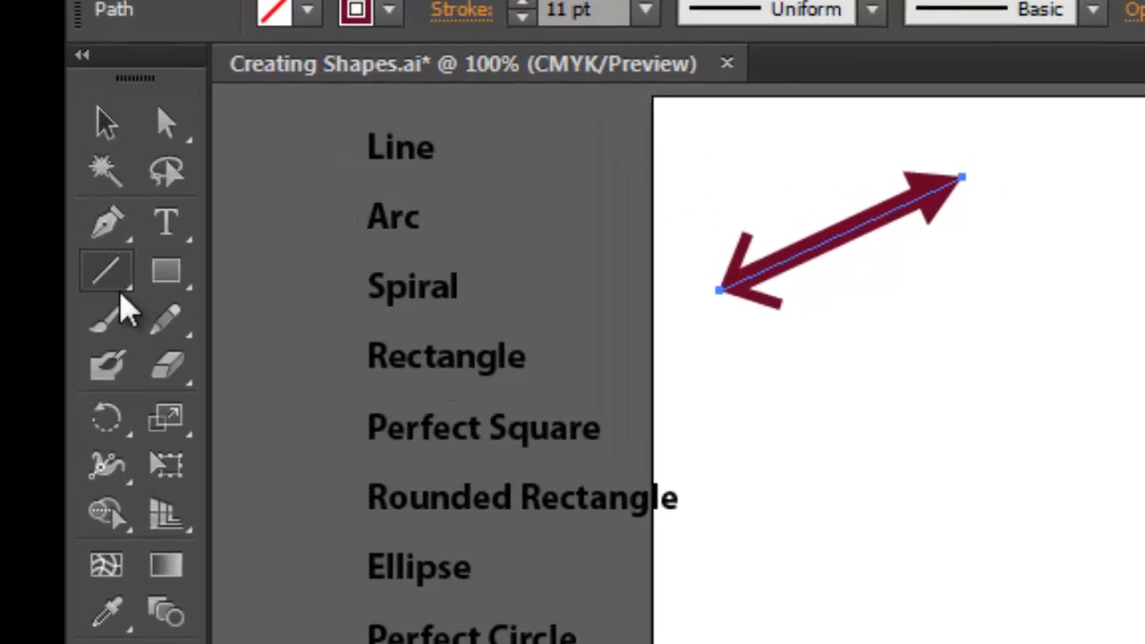
- Draw an arc with the Arc tool just beside the double-headed arrow, curving upward from its lower-left end
left_click(140, 304)
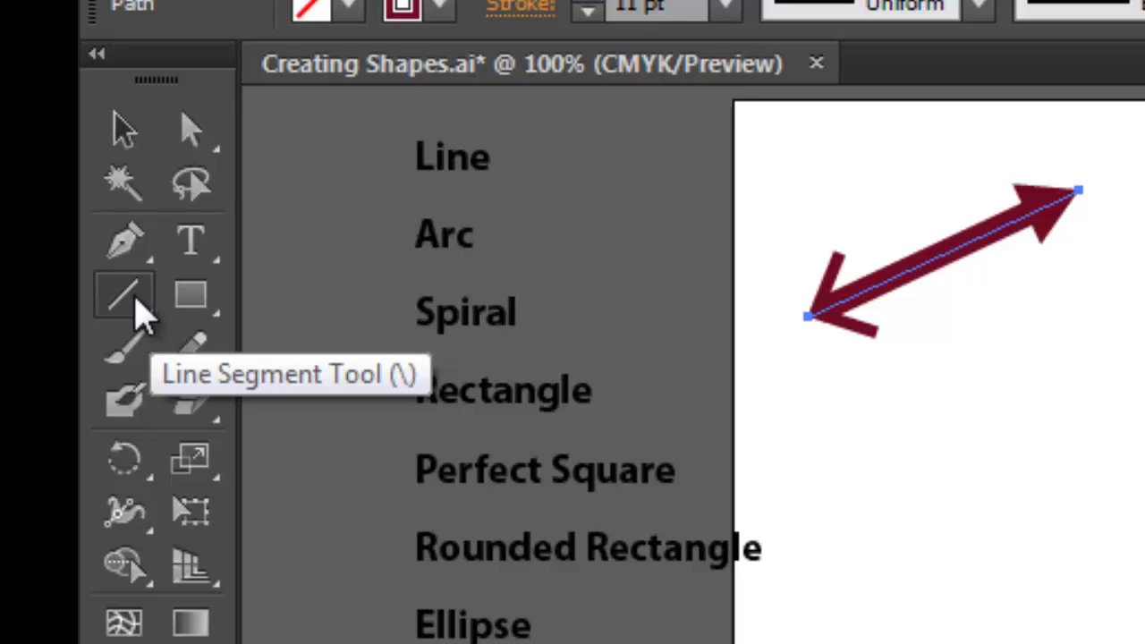
left_click(138, 304)
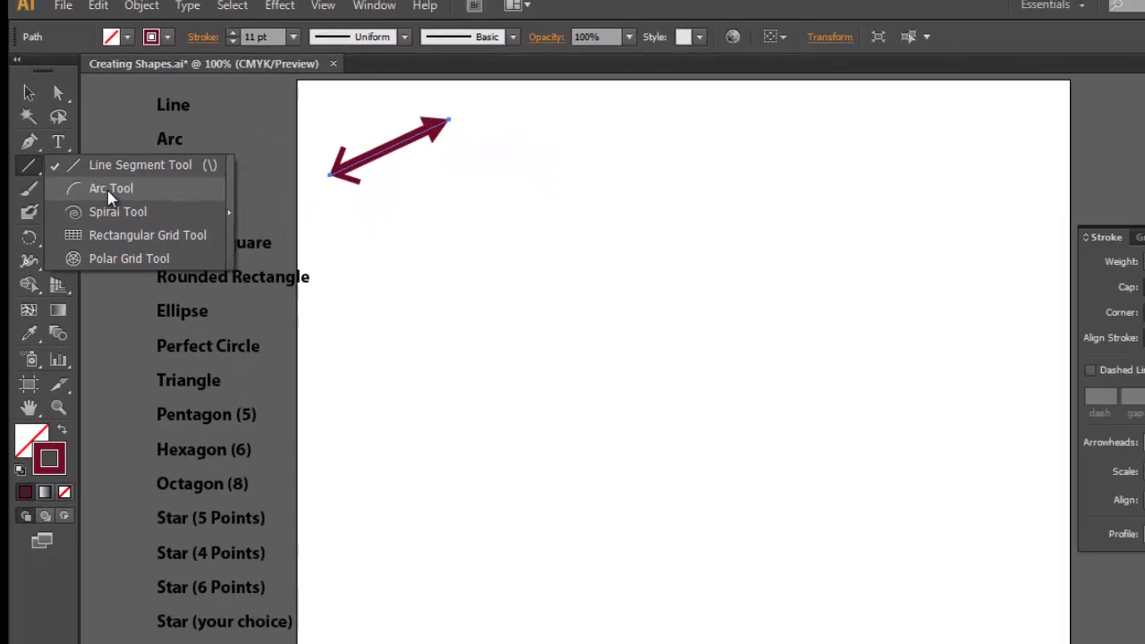
left_click(309, 353)
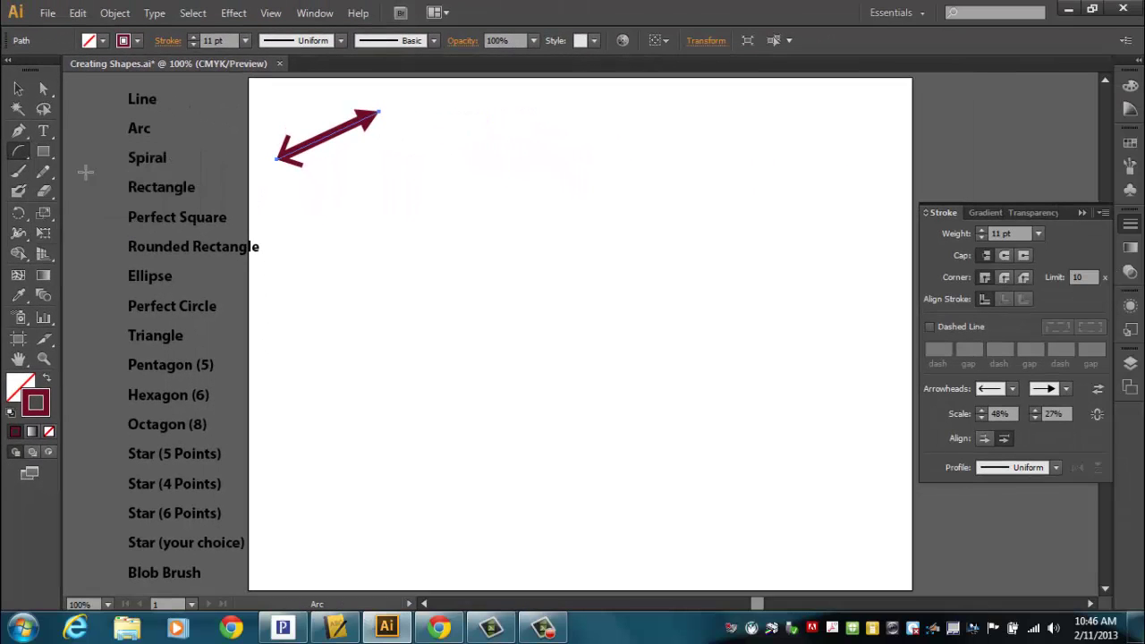
left_click_drag(348, 202, 448, 111)
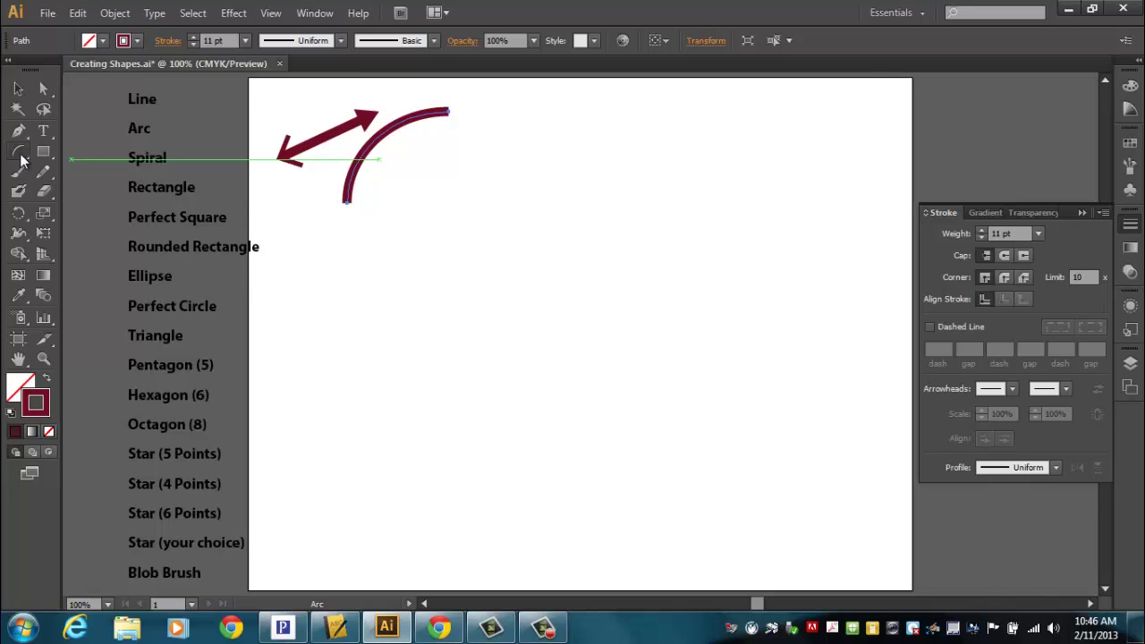
- Draw a spiral with the Spiral tool inside the curve of the arc
left_click_drag(20, 154, 97, 190)
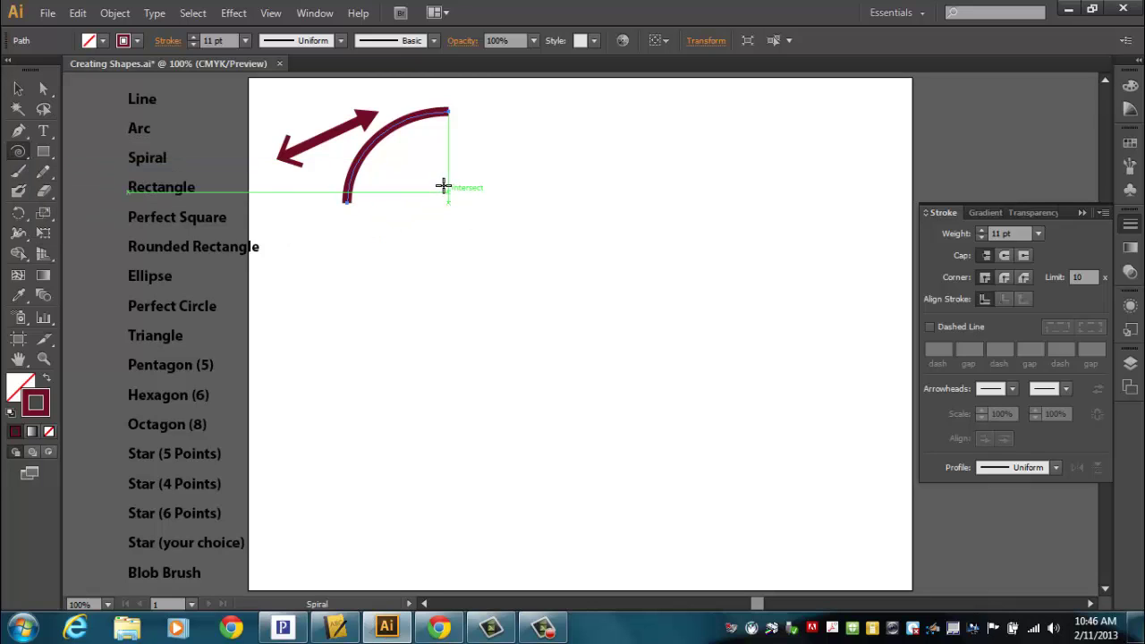
left_click_drag(440, 185, 472, 232)
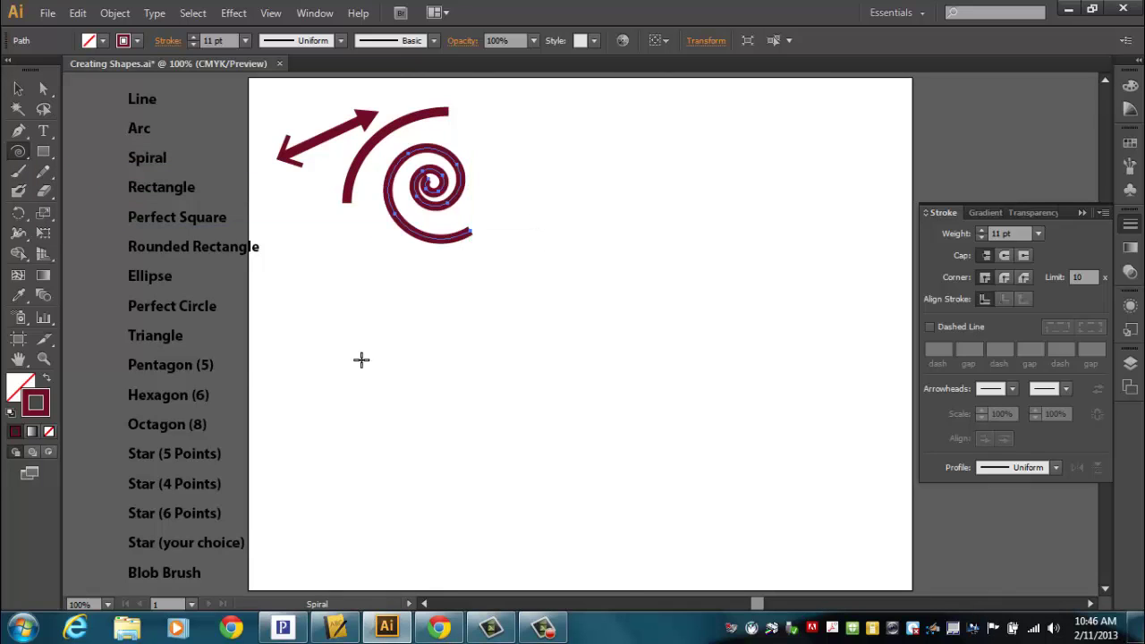
- Move the Line, Arc and Spiral labels onto the artboard, each just above its matching shape
left_click(18, 92)
left_click_drag(128, 104, 287, 120)
left_click_drag(161, 130, 413, 106)
left_click_drag(128, 158, 429, 135)
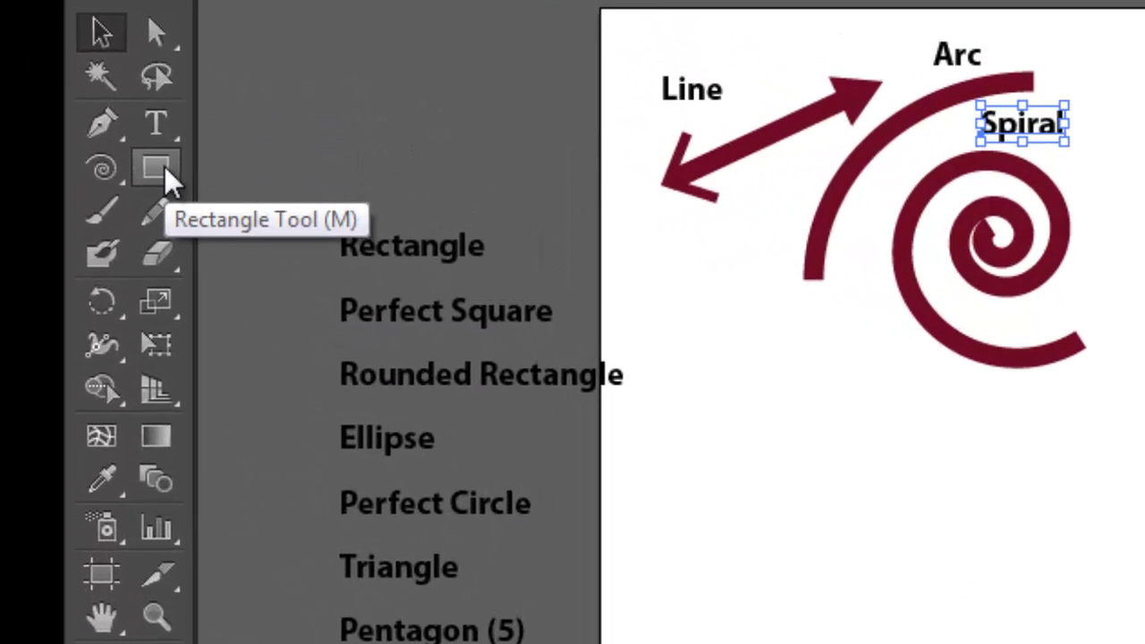
- Draw a wide rectangle with the Rectangle tool below the line and arc, and shift it slightly toward the artboard's left edge
left_click(44, 152)
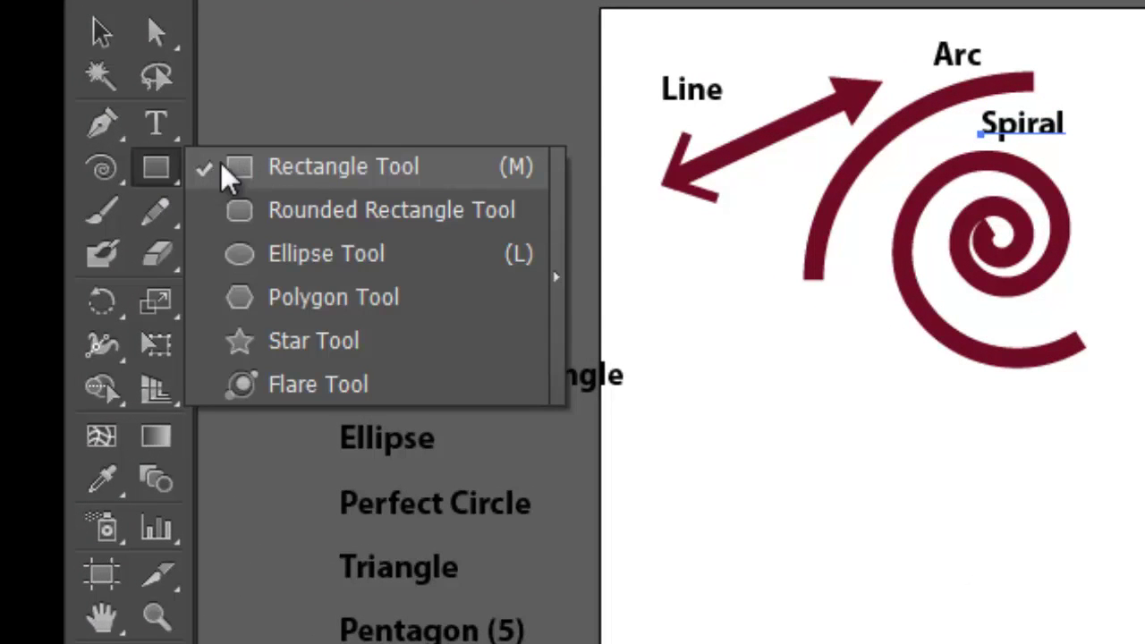
left_click(144, 173)
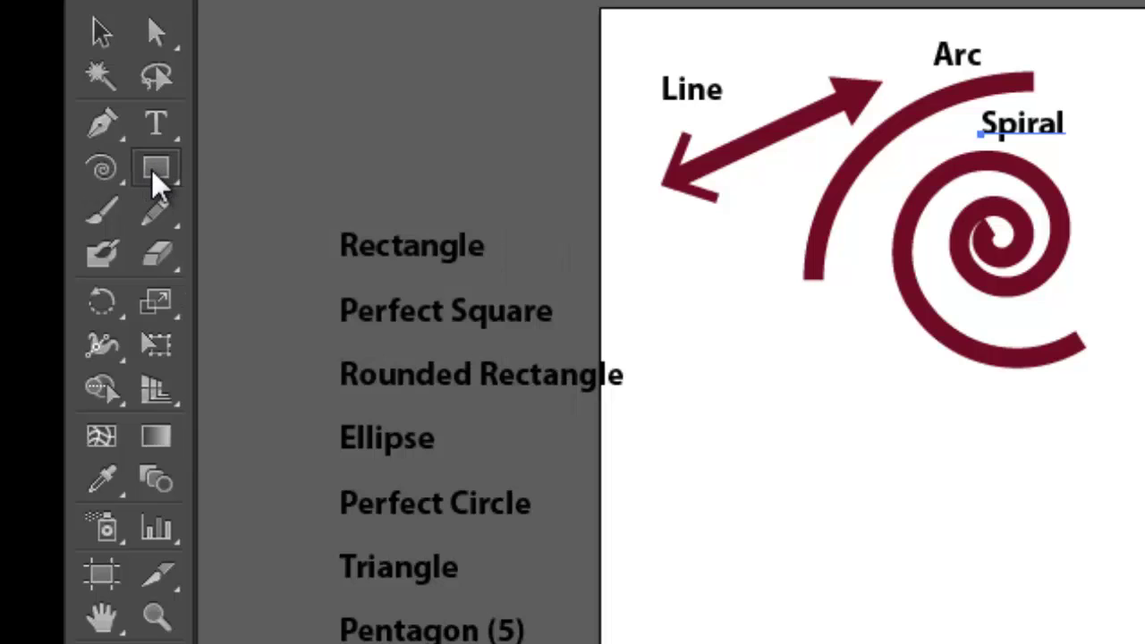
left_click(152, 173)
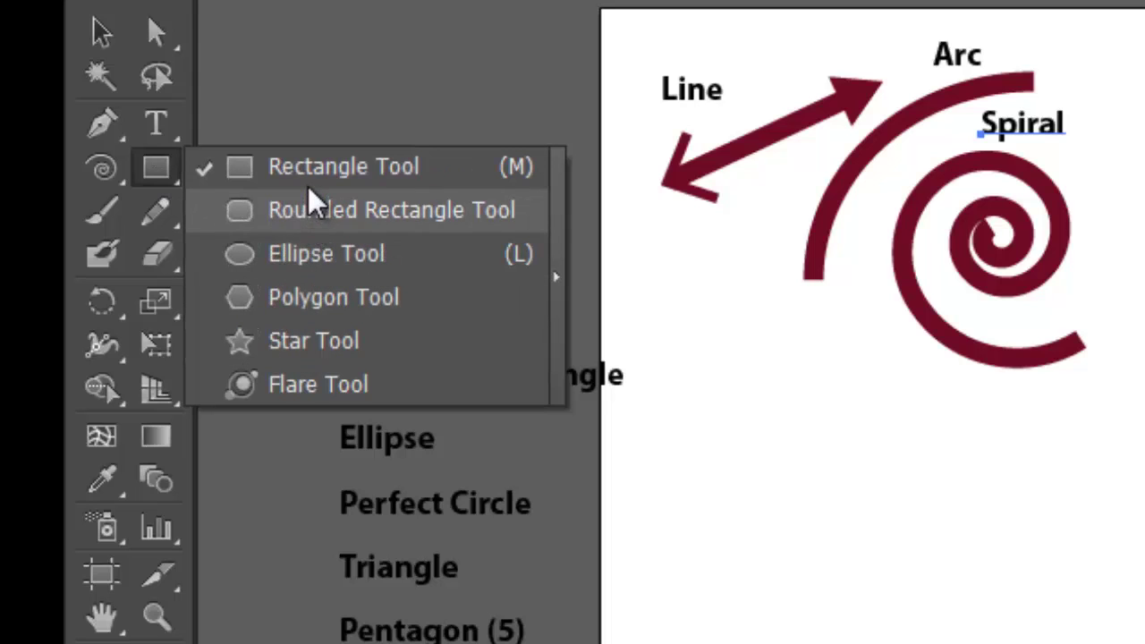
left_click(258, 176)
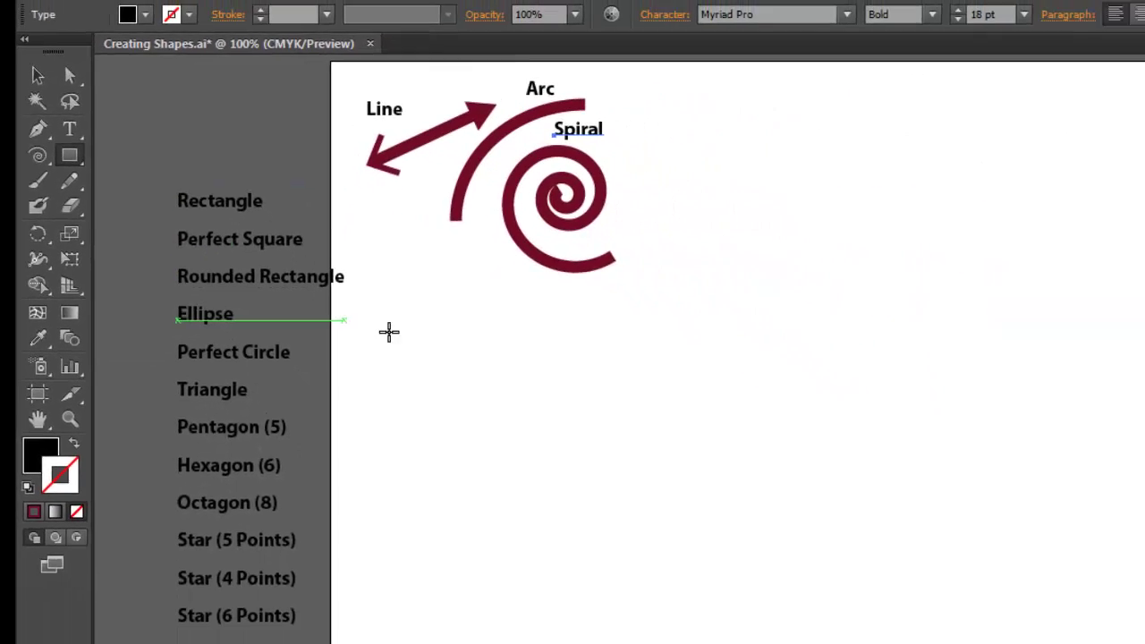
left_click_drag(598, 365, 808, 452)
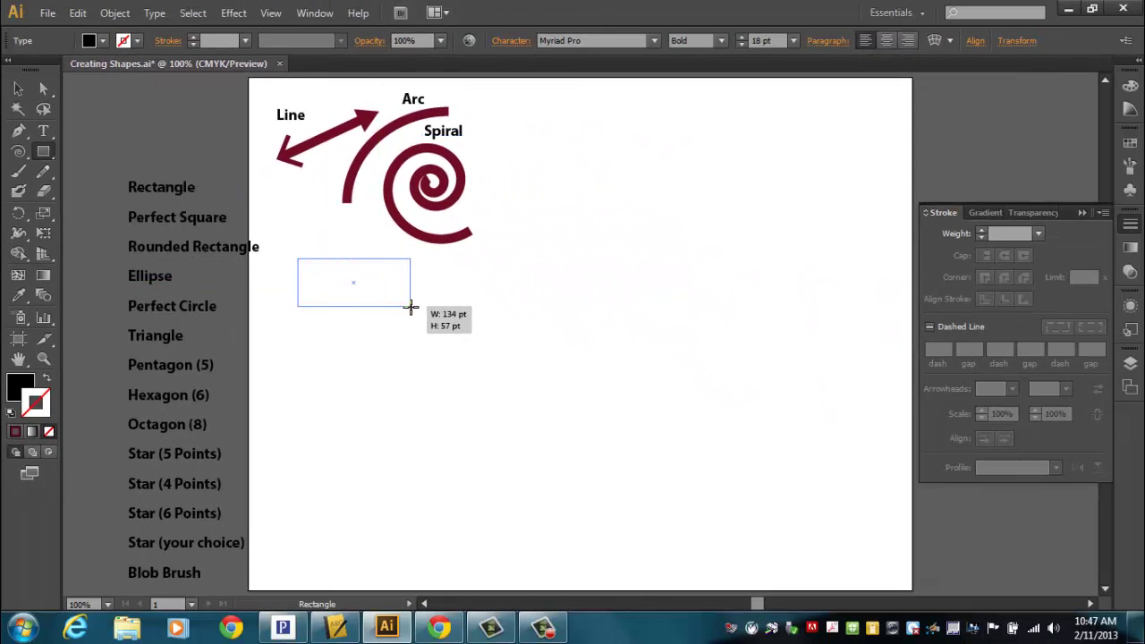
left_click_drag(411, 306, 421, 310)
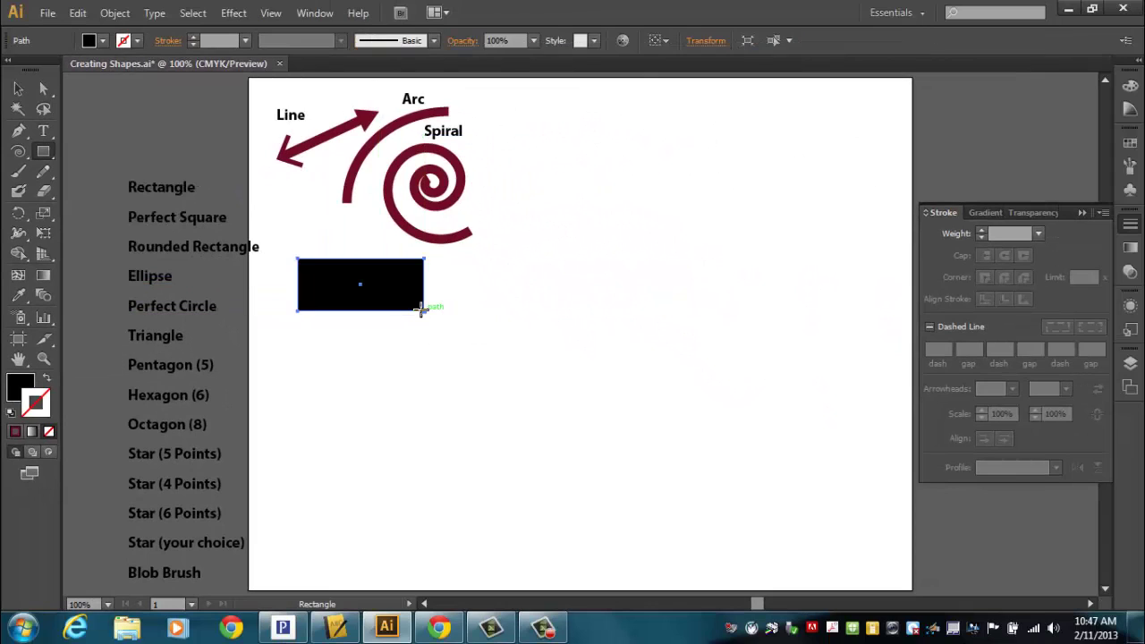
left_click(18, 89)
left_click_drag(332, 301, 319, 305)
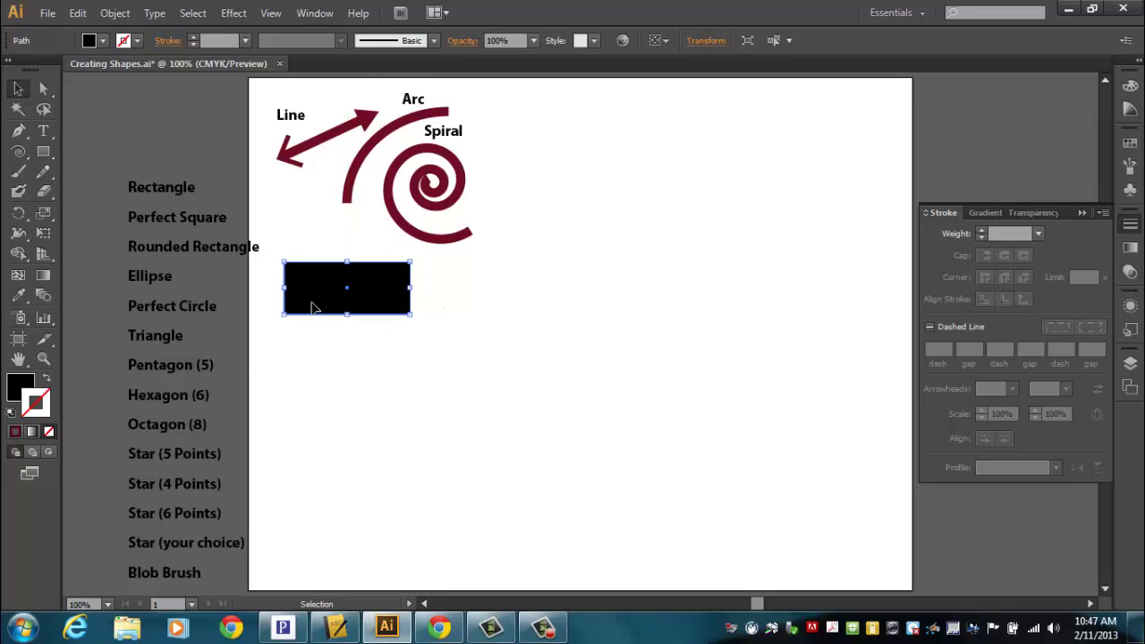
- Set the rectangle's fill to a dark red with RGB values 137, 4, 42
left_click(22, 398)
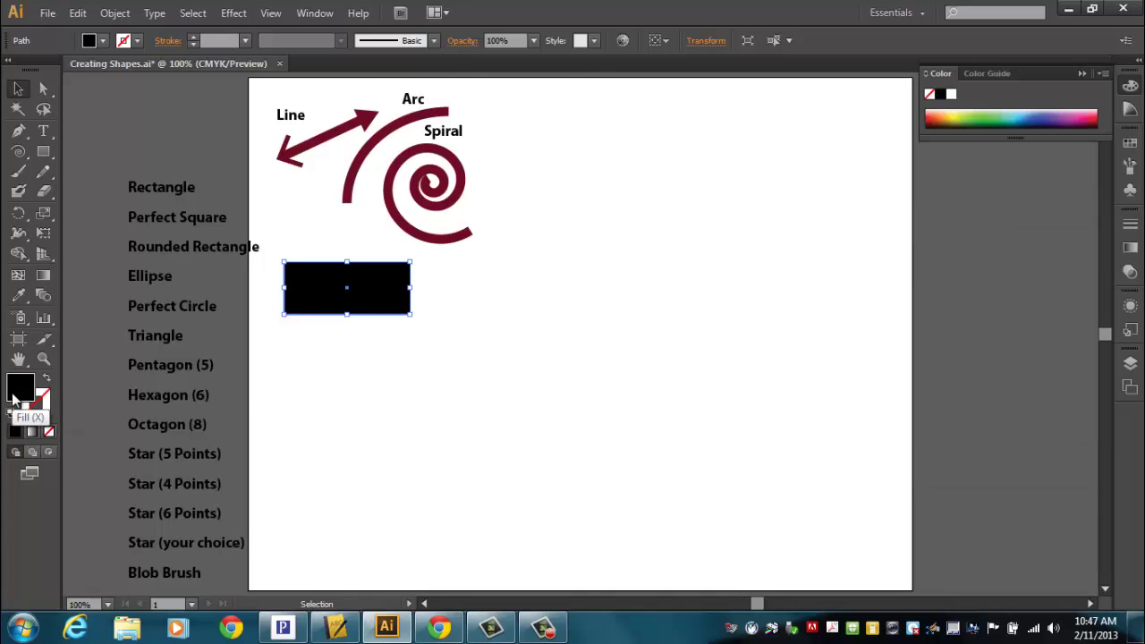
double_click(21, 398)
left_click(529, 259)
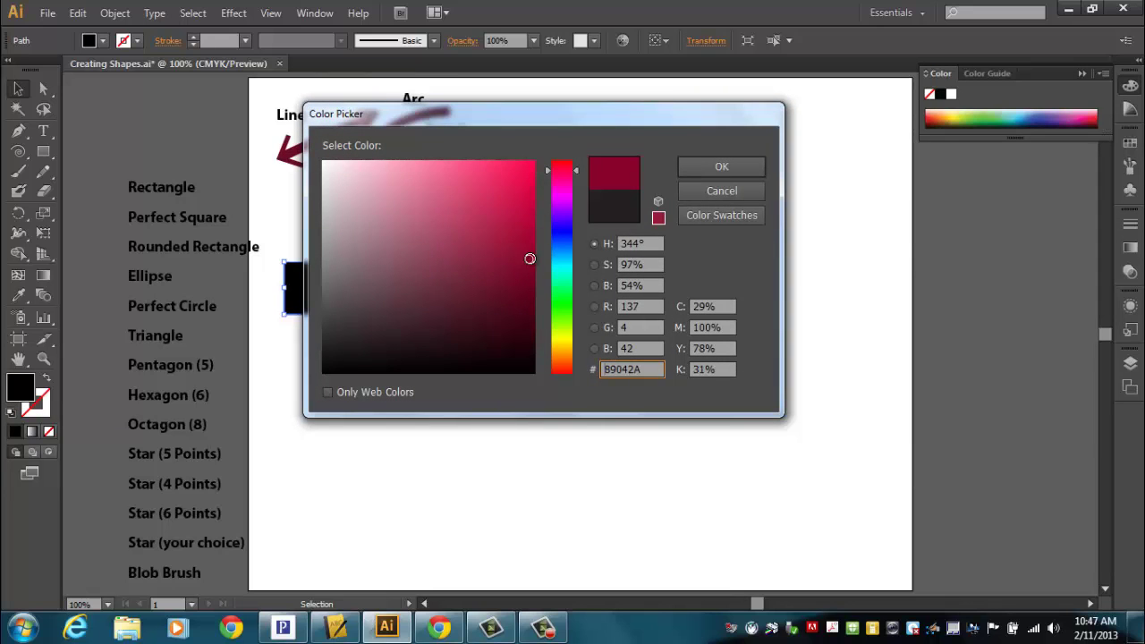
left_click(707, 168)
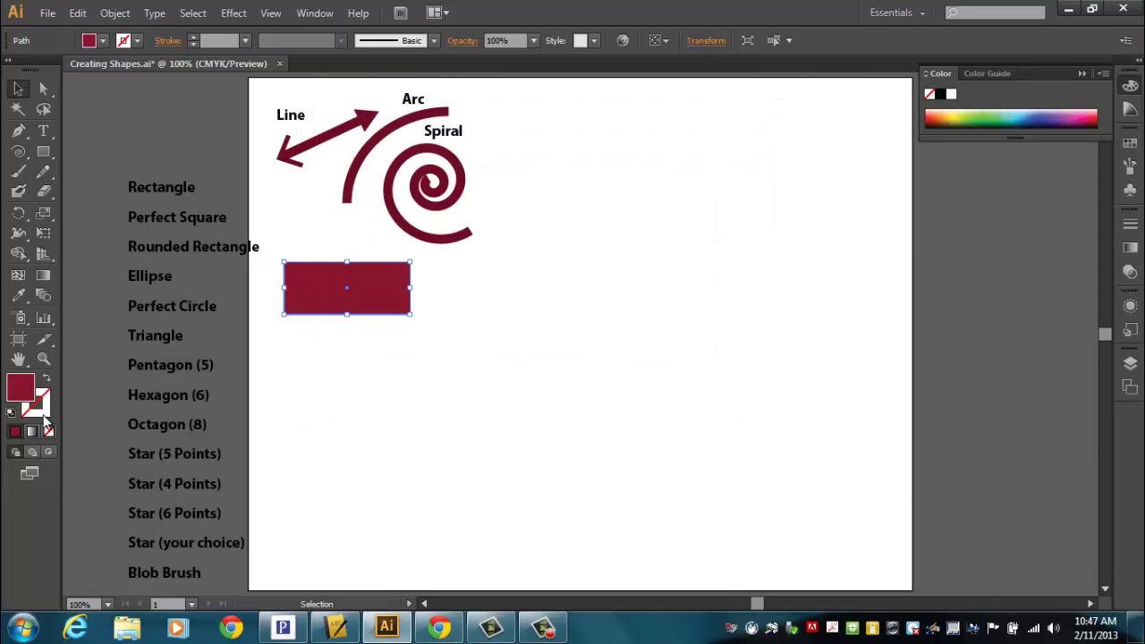
- Add a dark red stroke to the rectangle and raise its weight to 8 pt
left_click(41, 413)
double_click(41, 414)
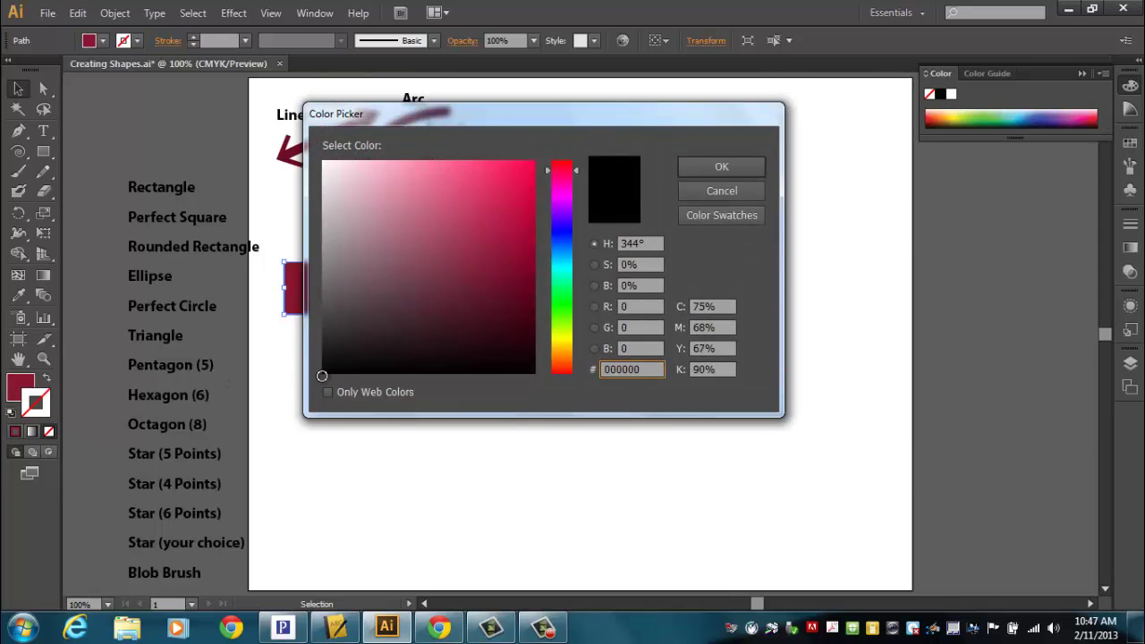
left_click(689, 163)
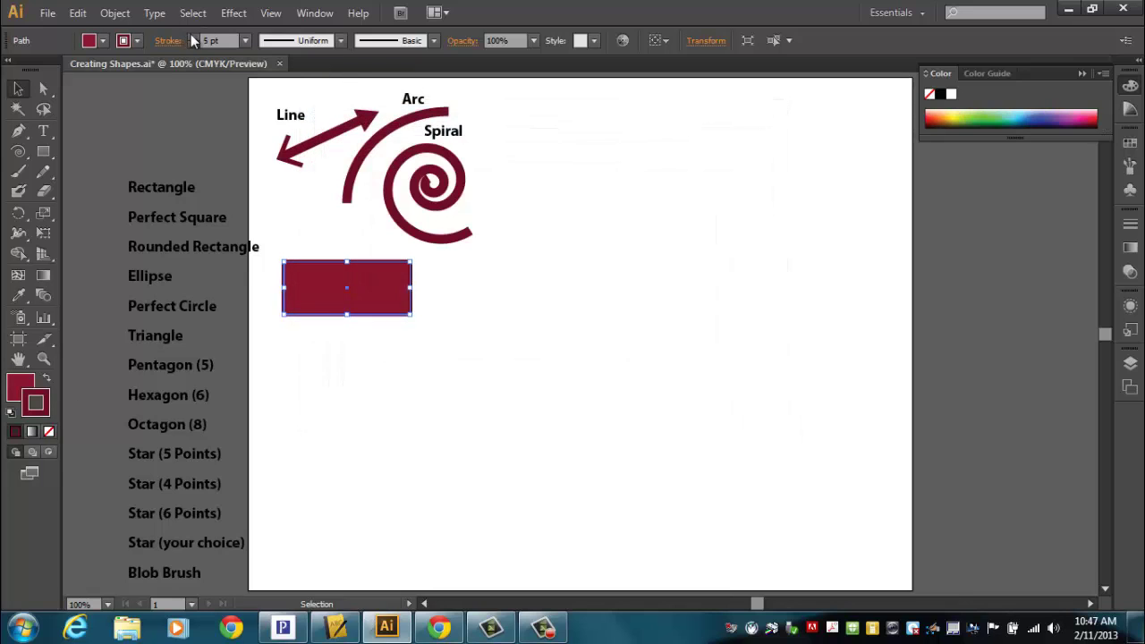
left_click(193, 36)
left_click(192, 37)
left_click(192, 37)
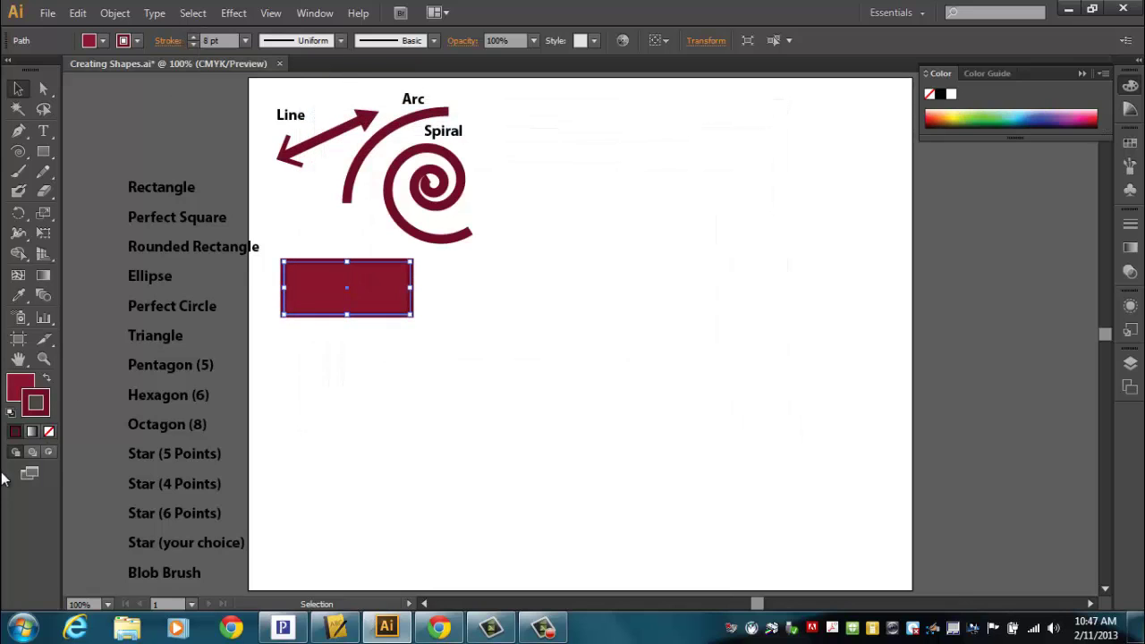
- Change the rectangle's stroke colour to black (000000) and move the rectangle slightly down and to the left
double_click(43, 415)
left_click_drag(390, 344, 323, 373)
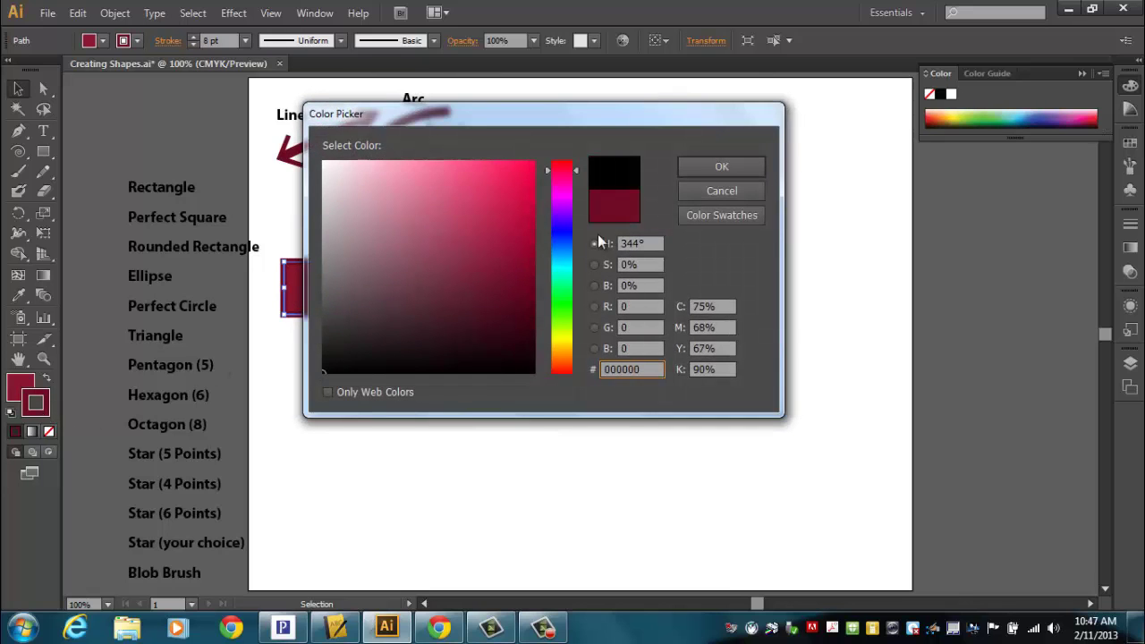
left_click(711, 169)
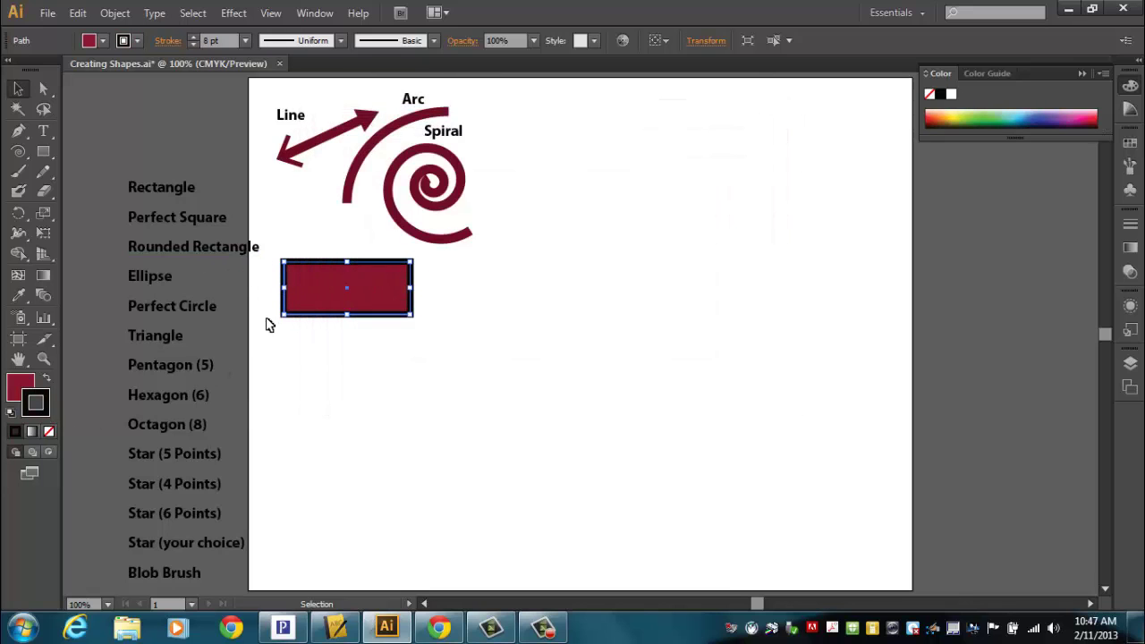
mouse_move(377, 305)
left_mouse_down()
mouse_move(391, 308)
mouse_move(371, 314)
left_mouse_up()
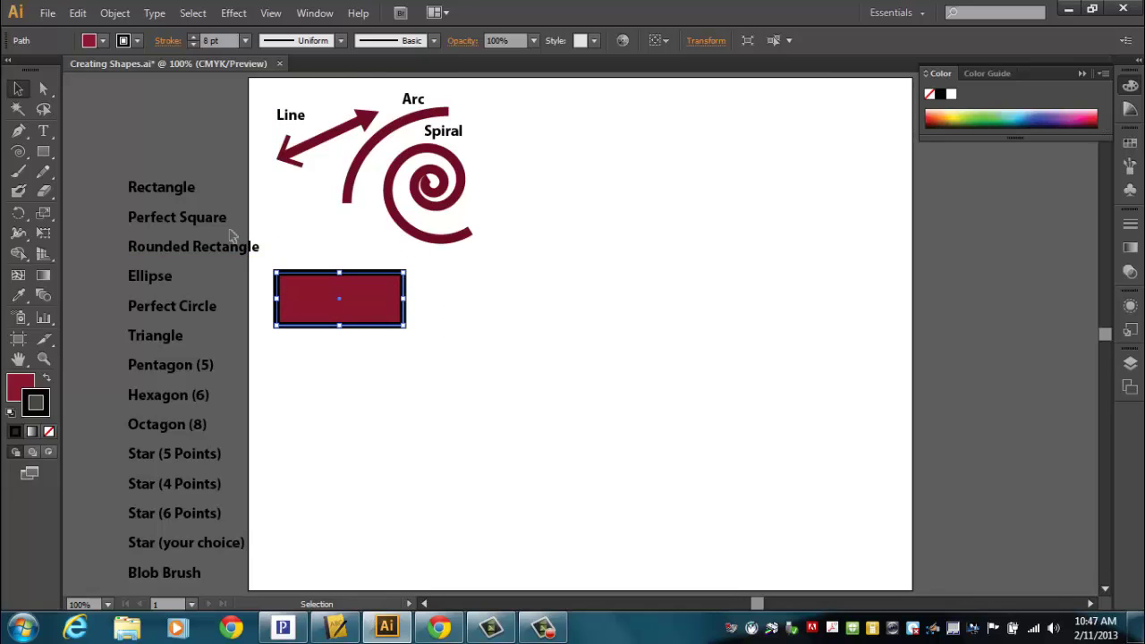
- Draw a perfect square to the right of the rectangle, matching the rectangle's height
left_click(50, 152)
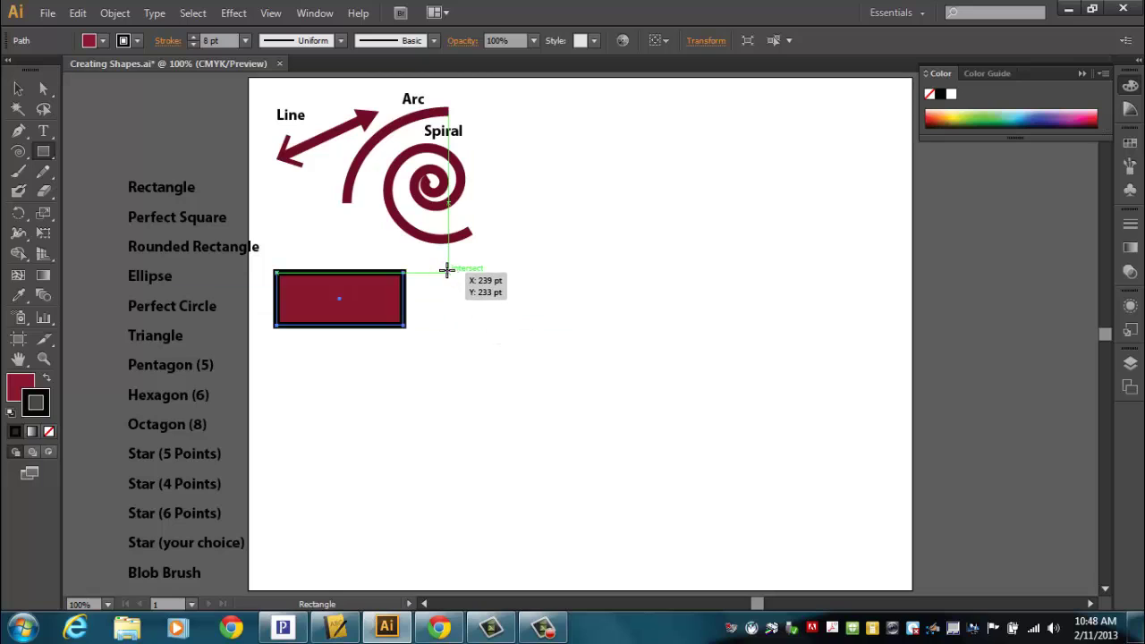
left_click_drag(448, 270, 485, 325)
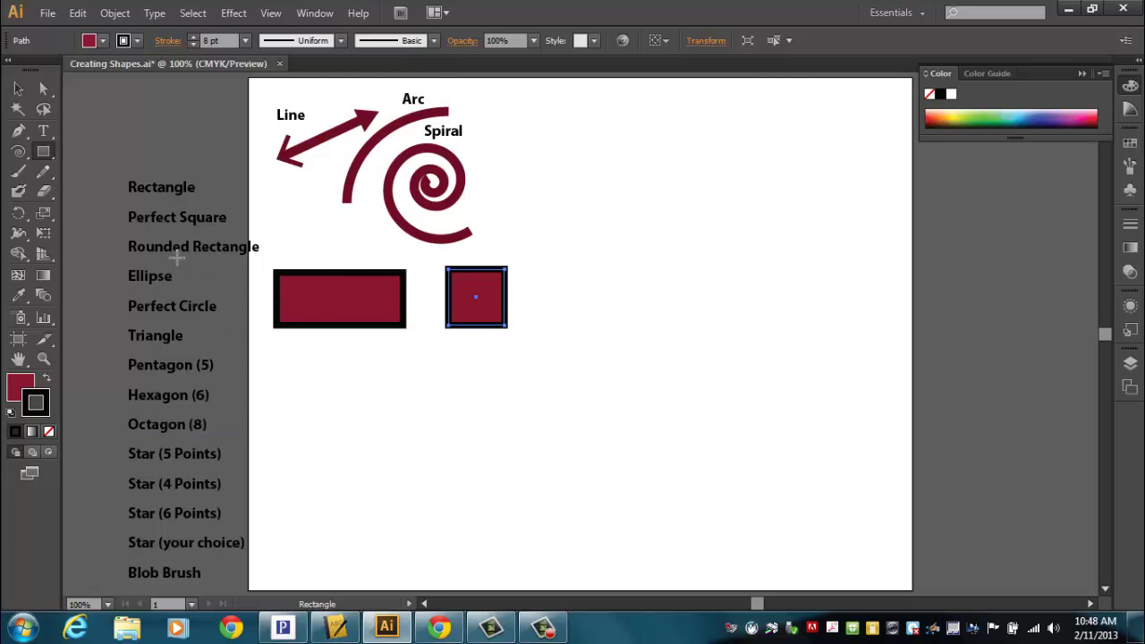
- Draw a rounded rectangle about 140 by 73 pt to the right of the square, adjusting the corner radius to a moderate rounding
left_click(46, 157)
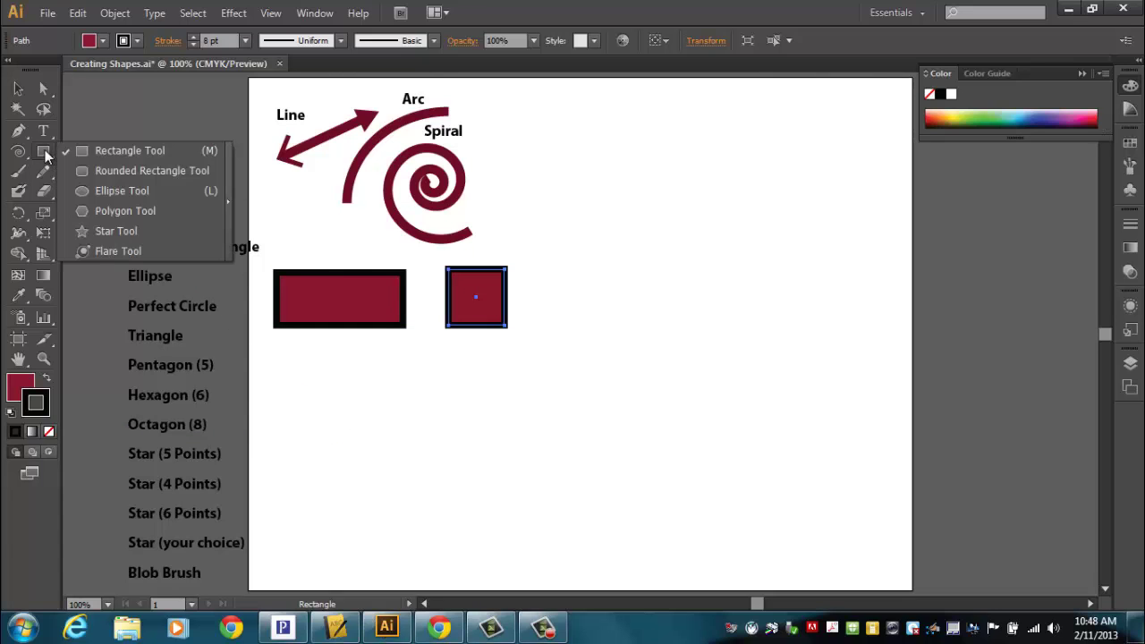
left_click(107, 175)
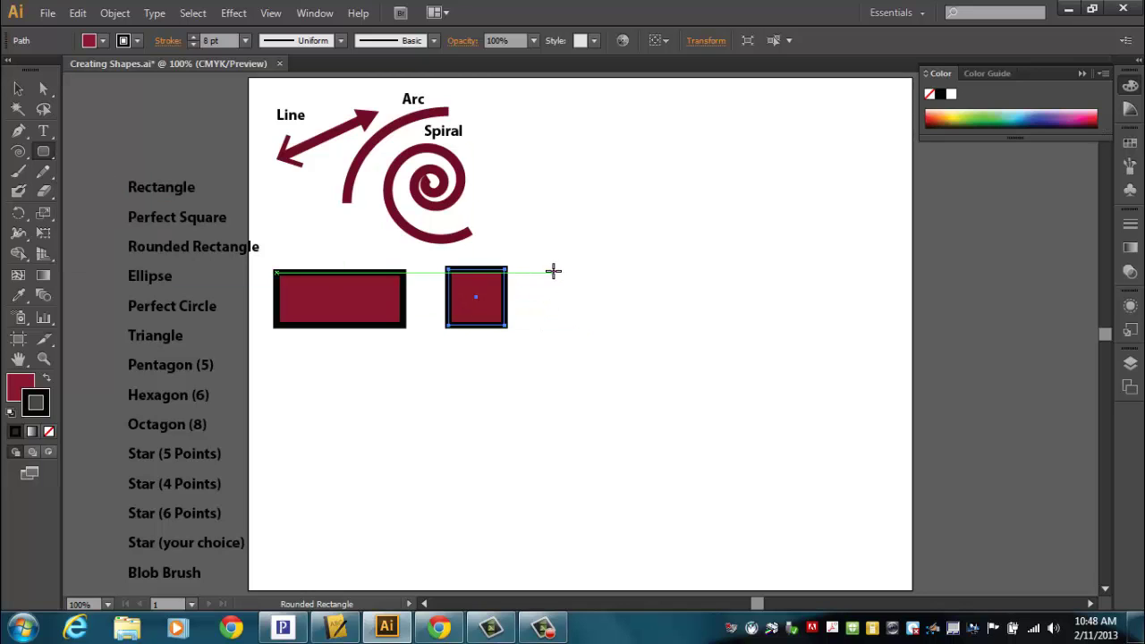
left_click_drag(552, 272, 671, 334)
key("Up")
key("Up")
key("Up")
key("Up")
key("Up")
key("Up")
key("Up")
key("Up")
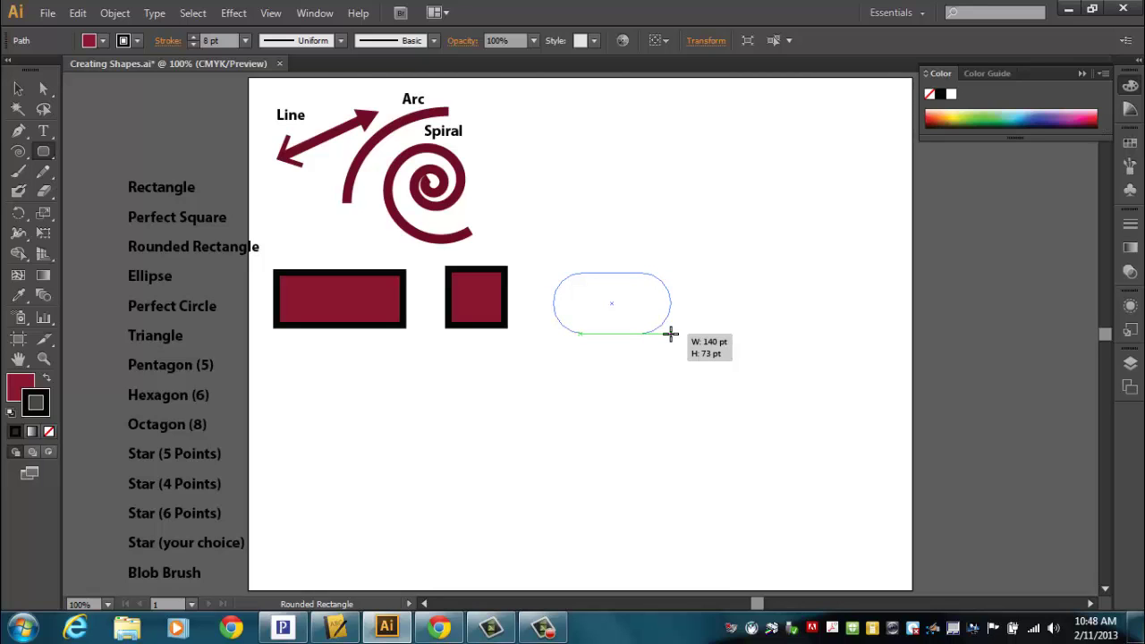
key("Down")
key("Down")
key("Down")
left_click_drag(671, 333, 671, 334)
left_click_drag(671, 334, 671, 333)
left_click_drag(671, 333, 671, 334)
left_click_drag(671, 334, 671, 334)
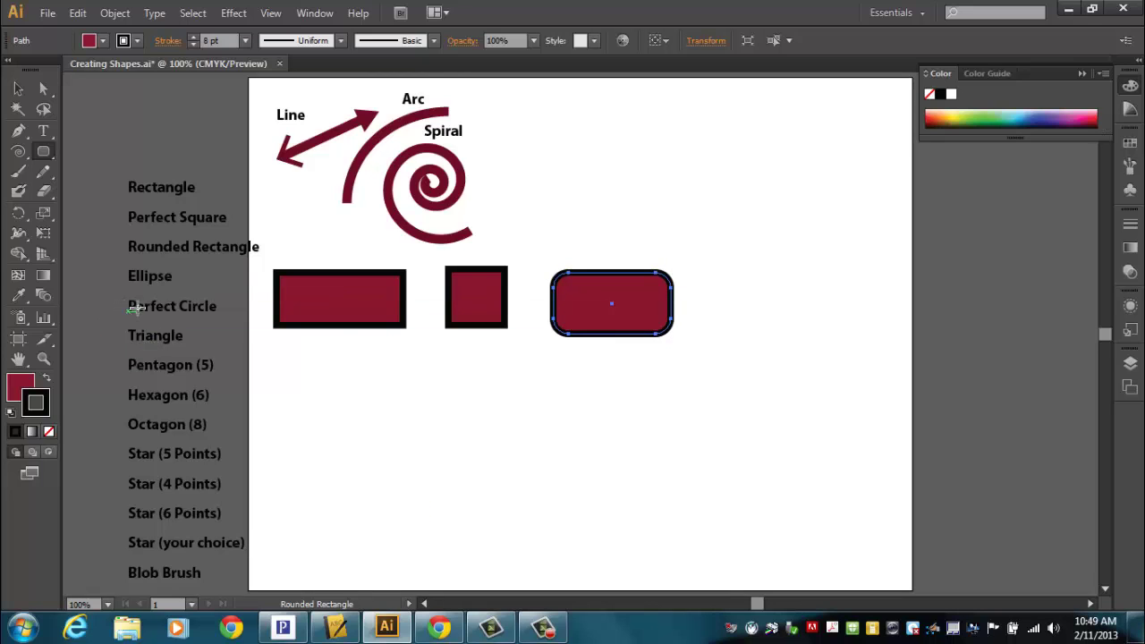
- Draw a tall ellipse to the right of the rounded rectangle and a perfect circle beside it with the Ellipse tool
left_click_drag(41, 156, 106, 191)
left_click_drag(716, 260, 784, 370)
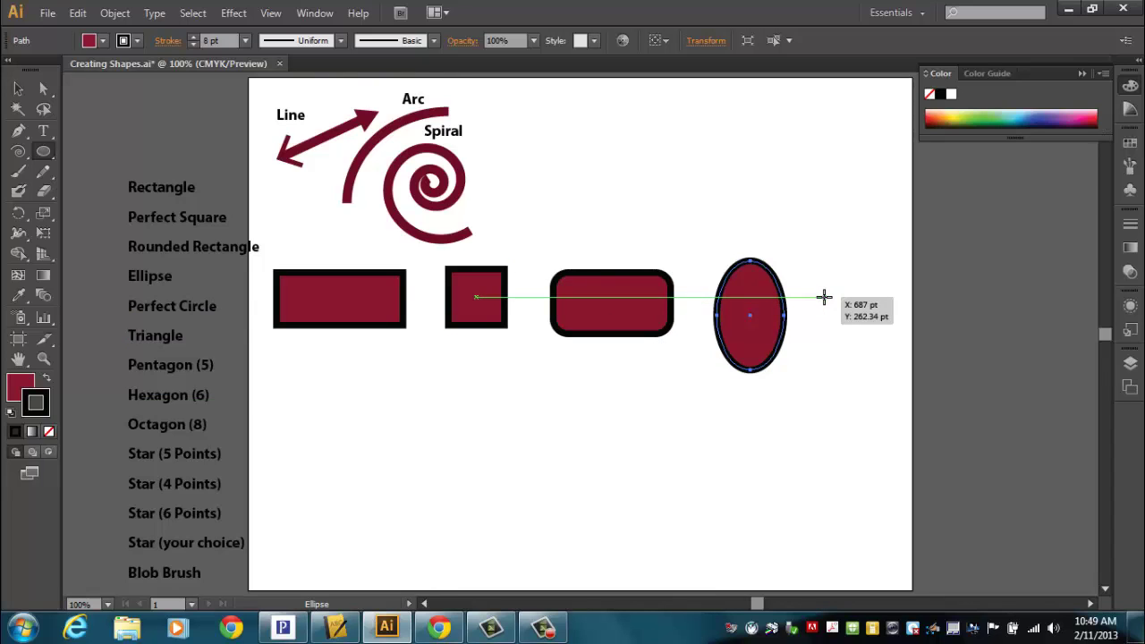
left_click_drag(823, 296, 871, 377)
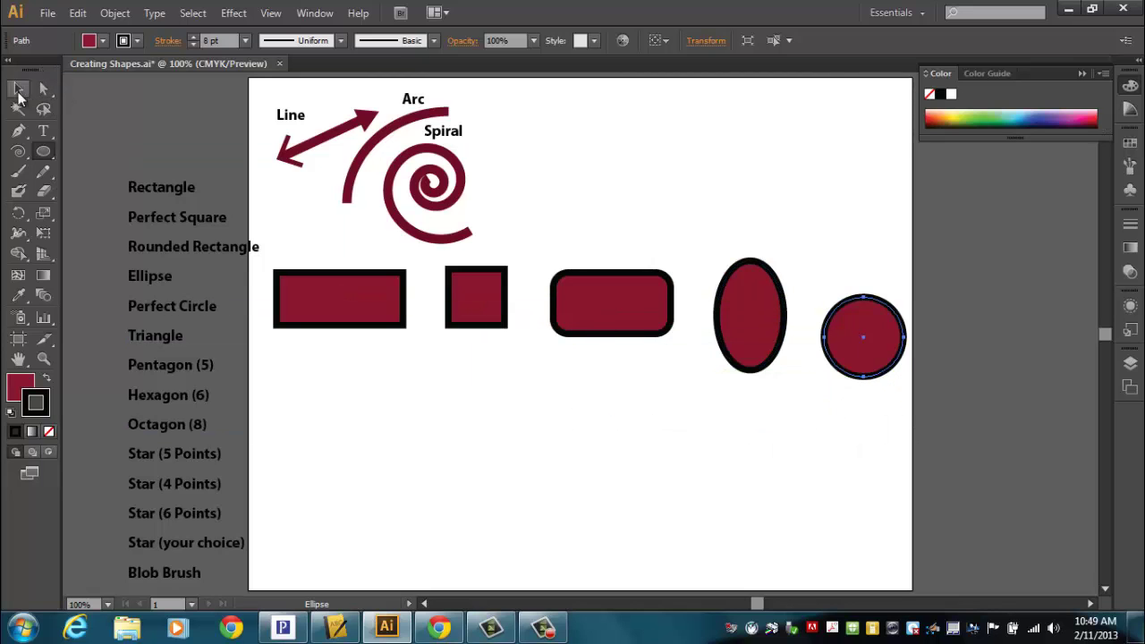
- Move the circle and the ellipse closer to the rounded rectangle, centring both vertically on its row
left_click(19, 92)
left_click_drag(875, 366, 856, 332)
left_click_drag(739, 349, 711, 337)
left_click_drag(857, 319, 826, 333)
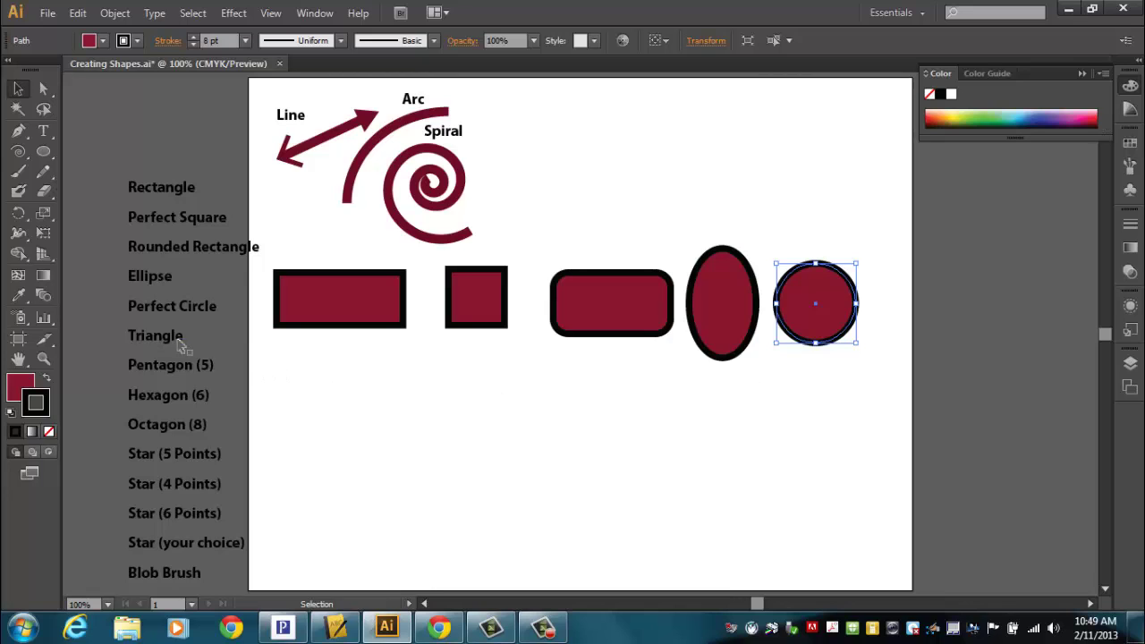
- Draw a three-sided polygon as an upright triangle with the Polygon tool, and place it on the artboard below the rectangle
left_click(44, 151)
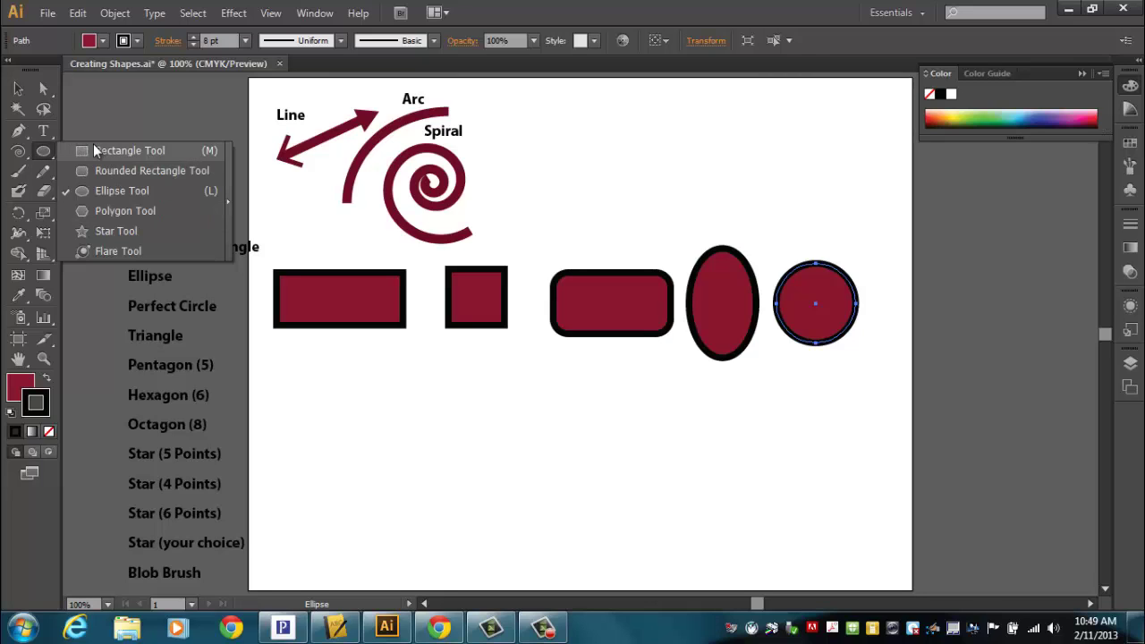
left_click(100, 211)
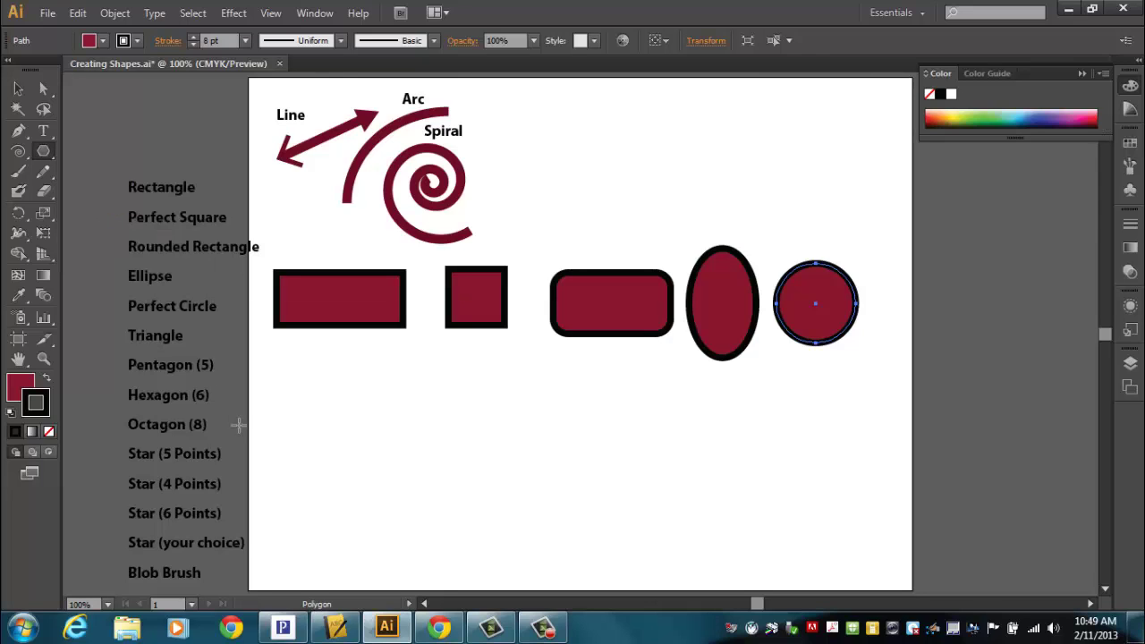
left_click_drag(299, 400, 329, 430)
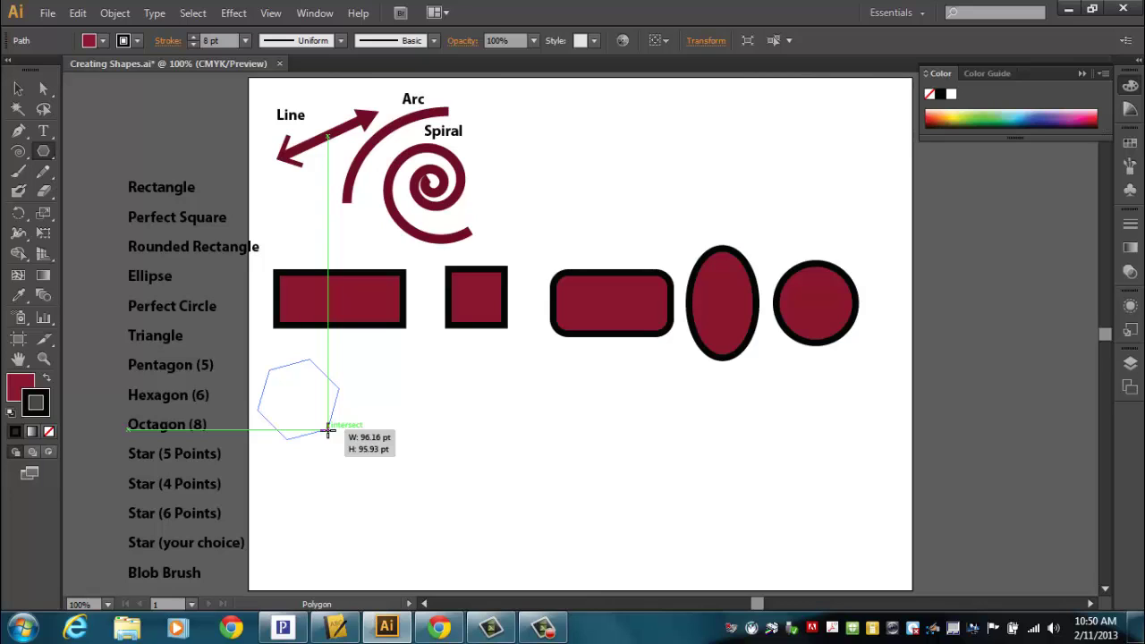
key("Down")
left_click_drag(328, 431, 348, 427)
key("Down")
key("Down")
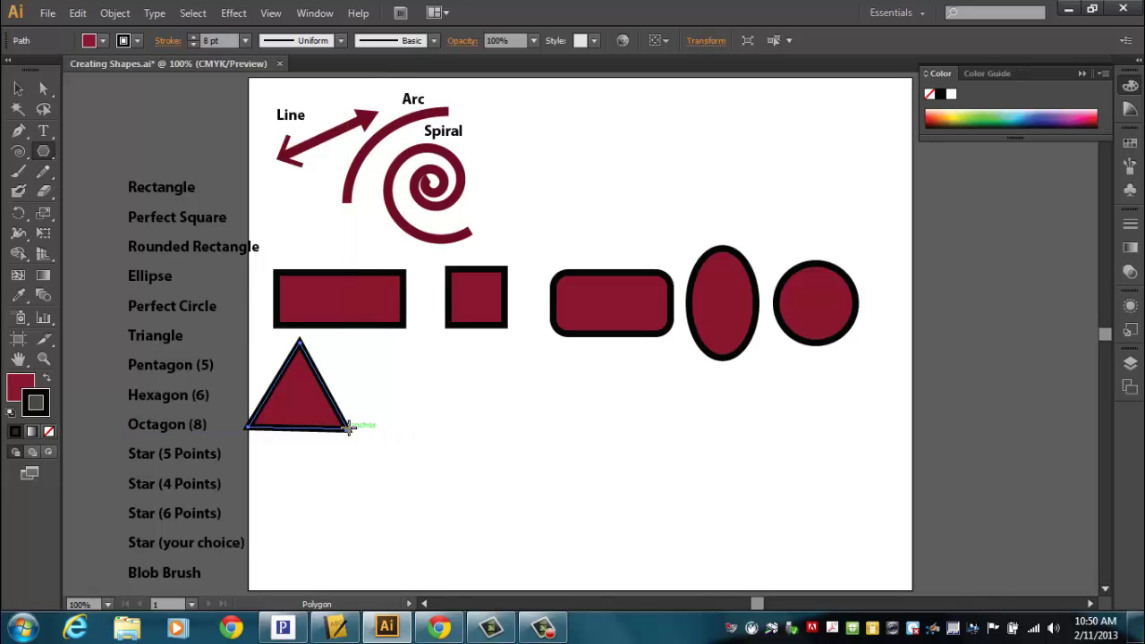
left_click(19, 90)
left_click_drag(302, 414, 331, 423)
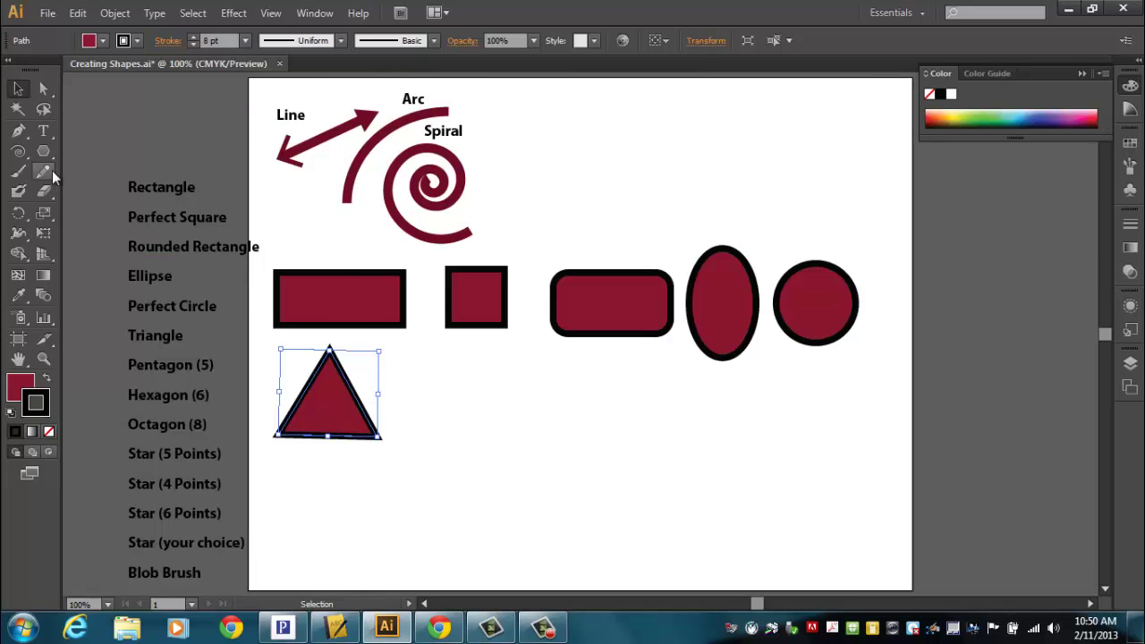
- Draw an upright five-sided polygon with the Polygon tool to the right of the triangle
left_click_drag(45, 155, 109, 209)
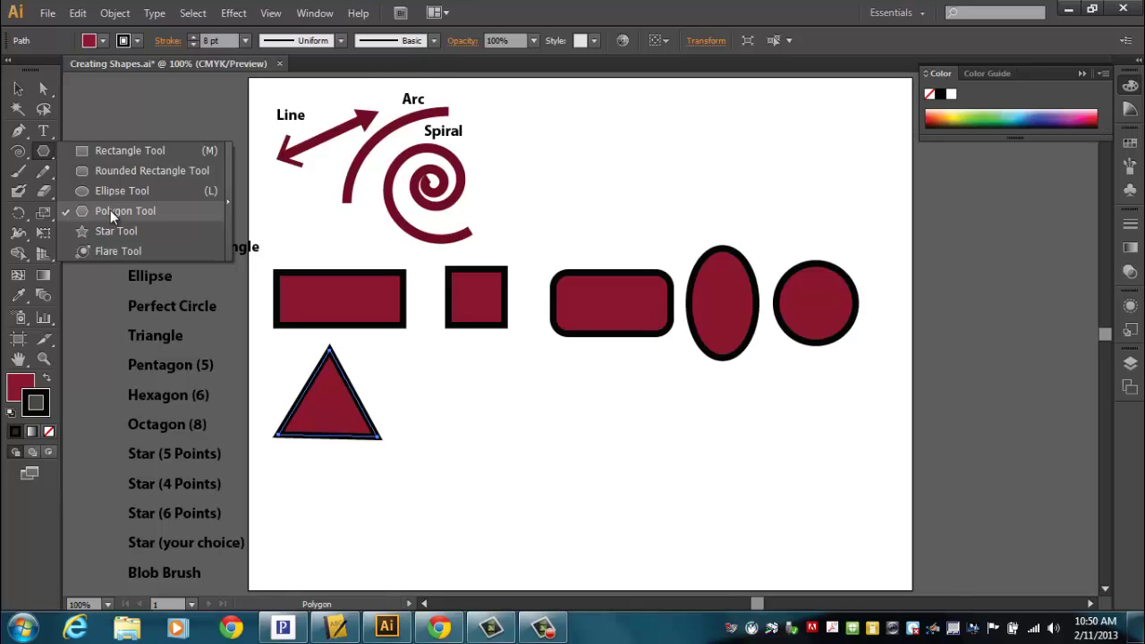
left_click_drag(110, 211, 110, 210)
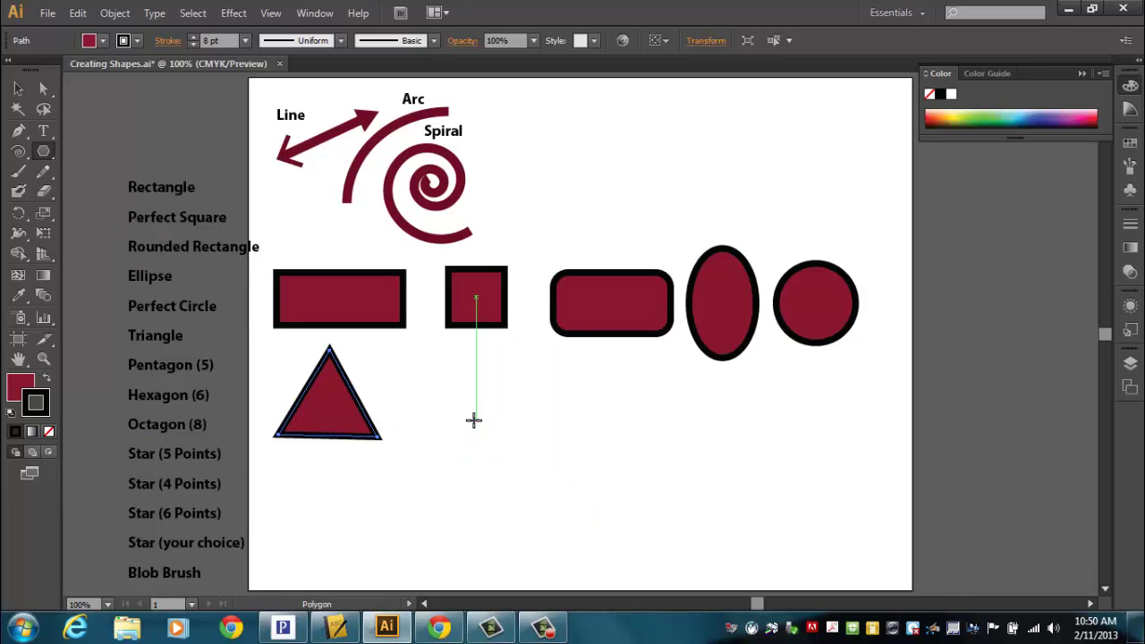
left_click_drag(484, 436, 509, 466)
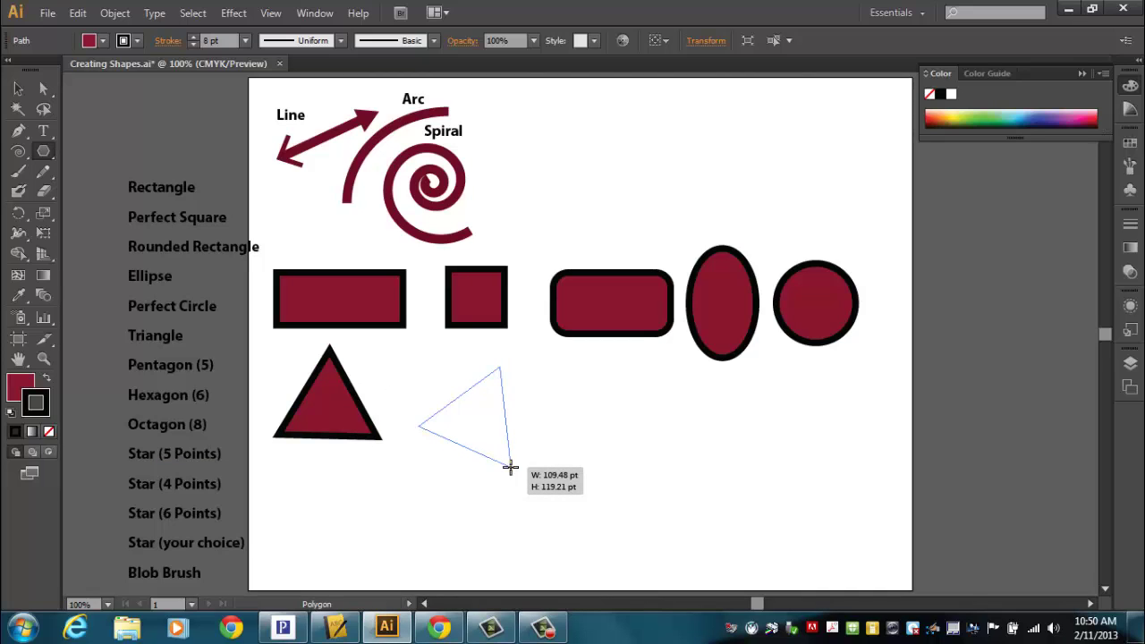
key("Up")
key("Up")
left_click_drag(510, 466, 510, 465)
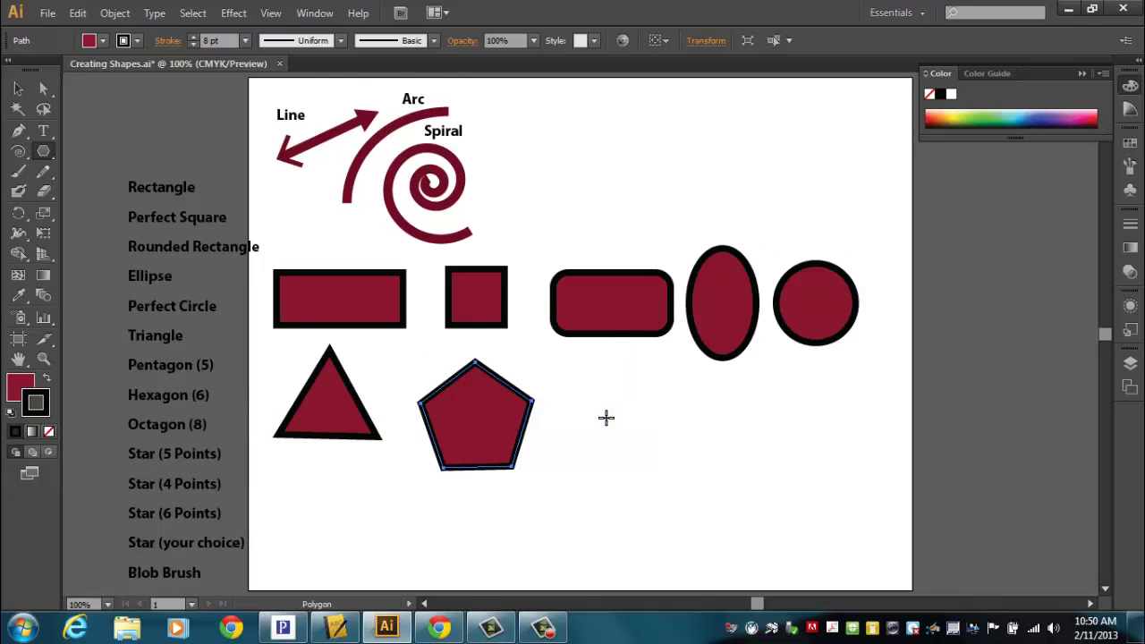
- Draw a six-sided polygon to the right of the pentagon and an eight-sided polygon beside it, continuing the row
left_click_drag(607, 416, 637, 466)
key("Up")
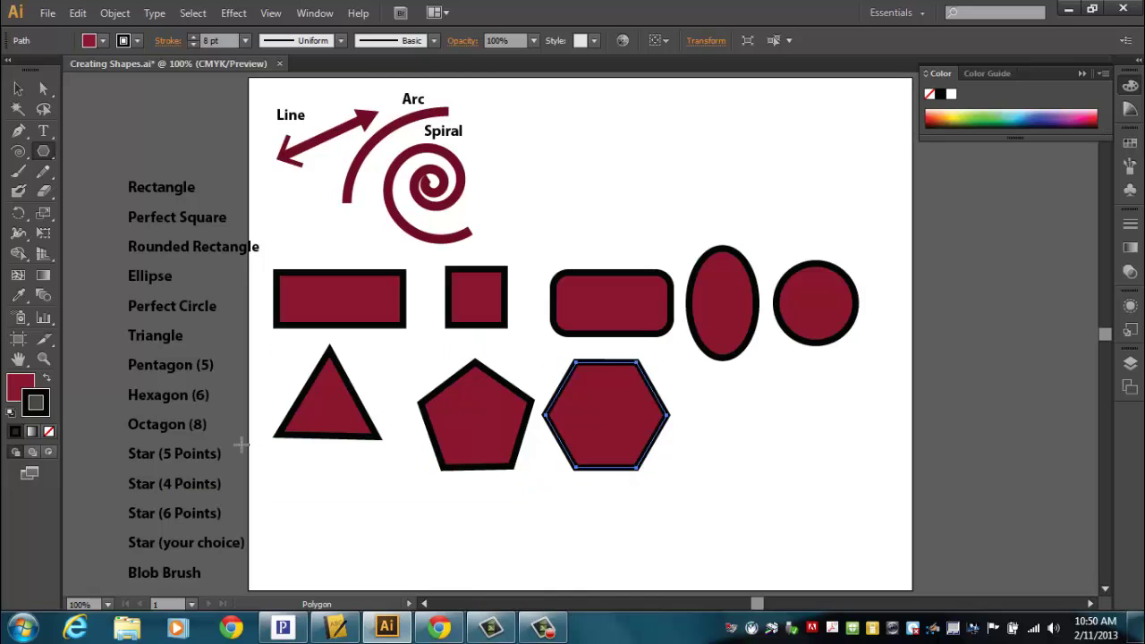
left_click_drag(757, 424, 791, 474)
key("Up")
key("Up")
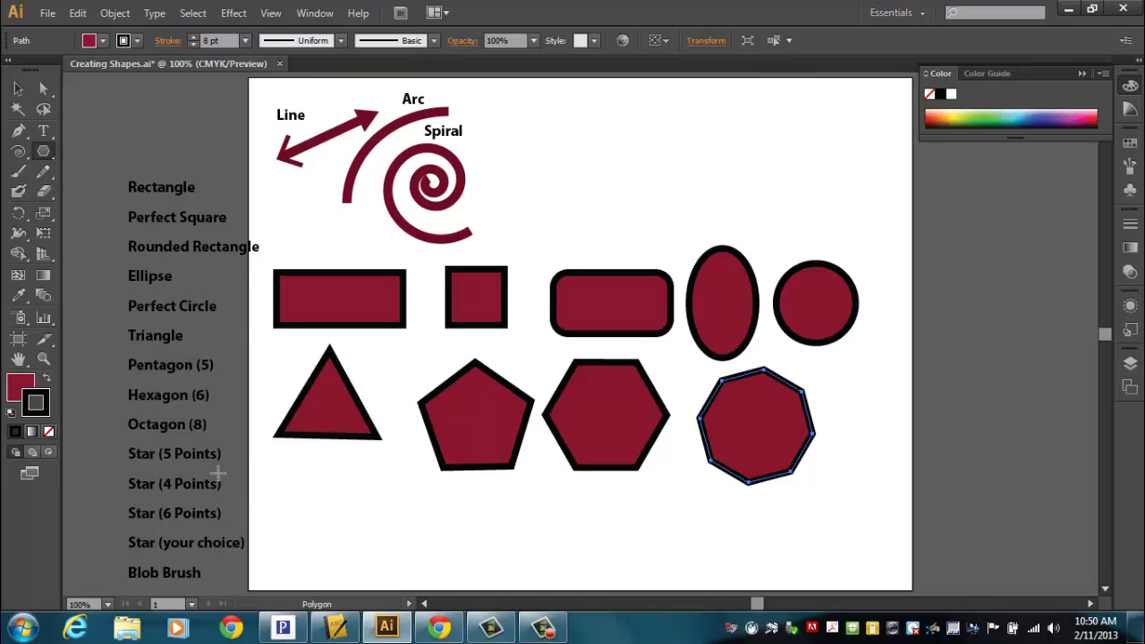
- Draw a five-pointed star below the triangle and a four-pointed star about 83 pt wide to its right with the Star tool
left_click(43, 152)
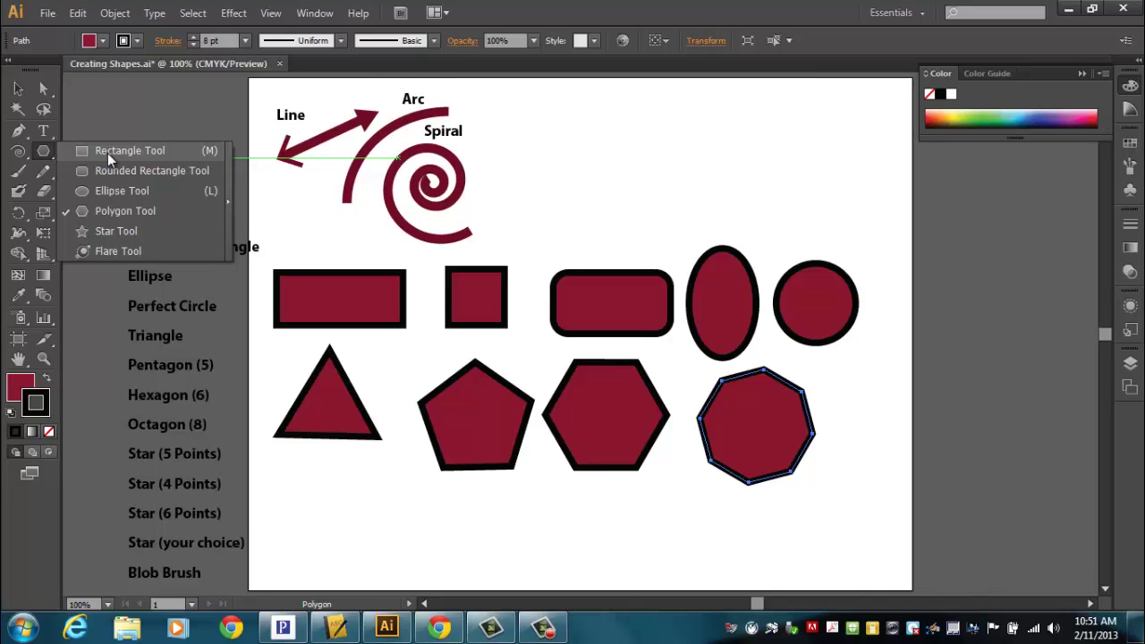
left_click(102, 233)
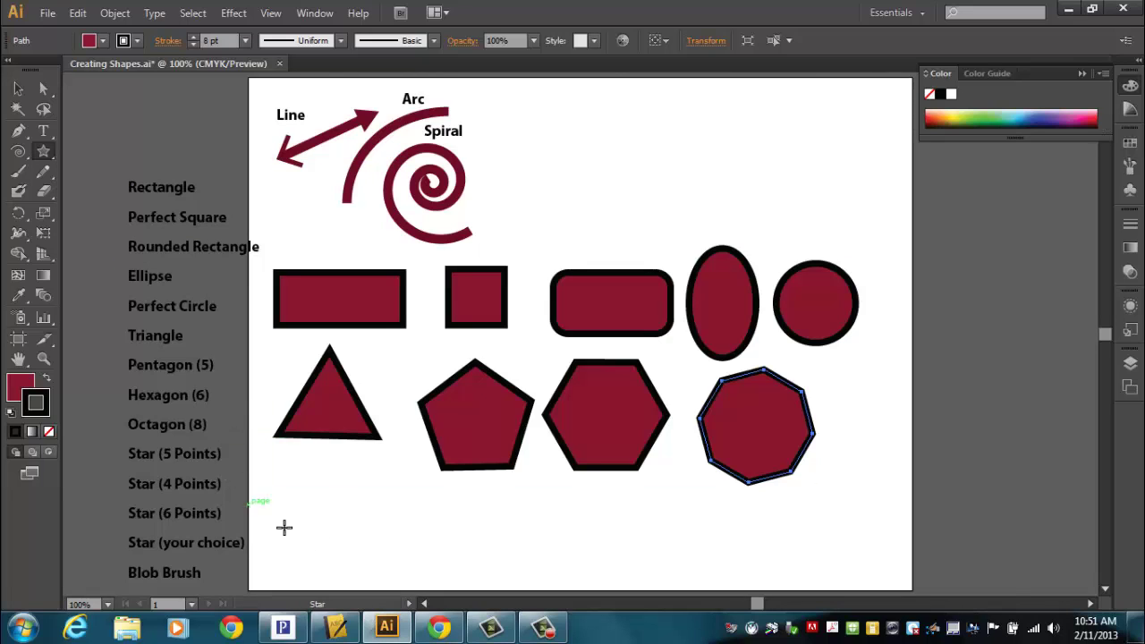
left_click_drag(327, 516, 362, 561)
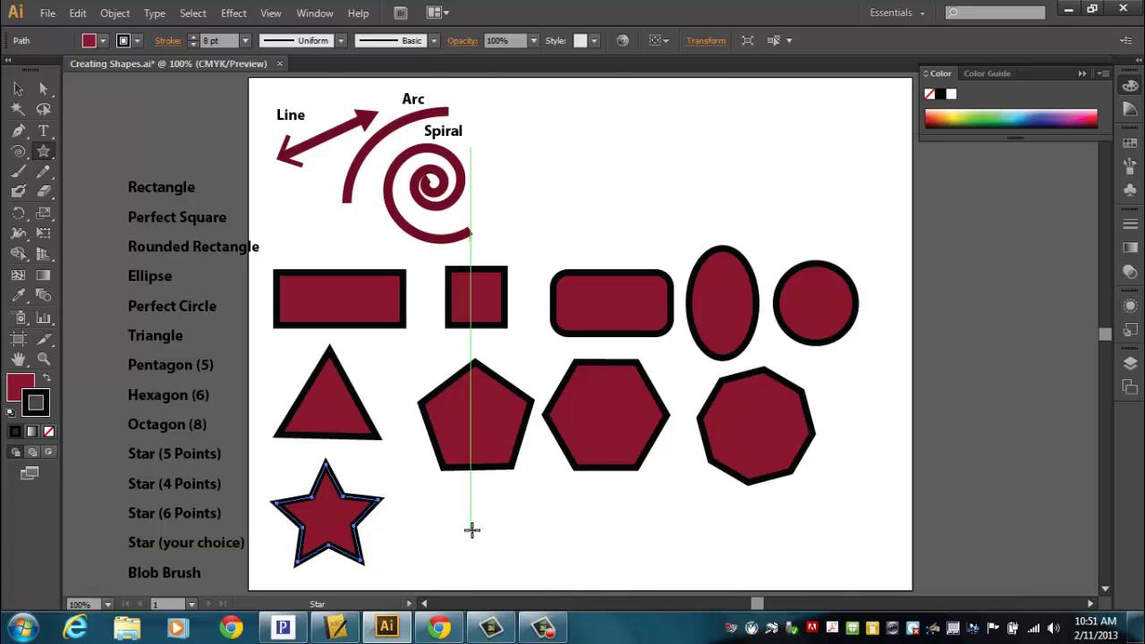
left_click_drag(471, 529, 503, 564)
key("Down")
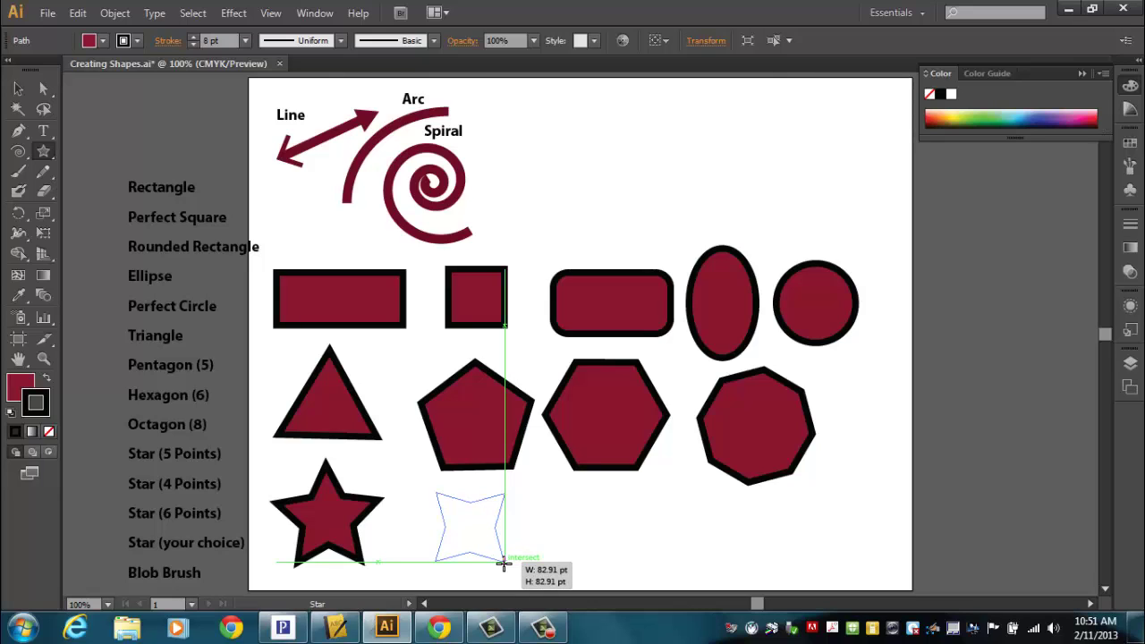
left_click_drag(506, 564, 506, 564)
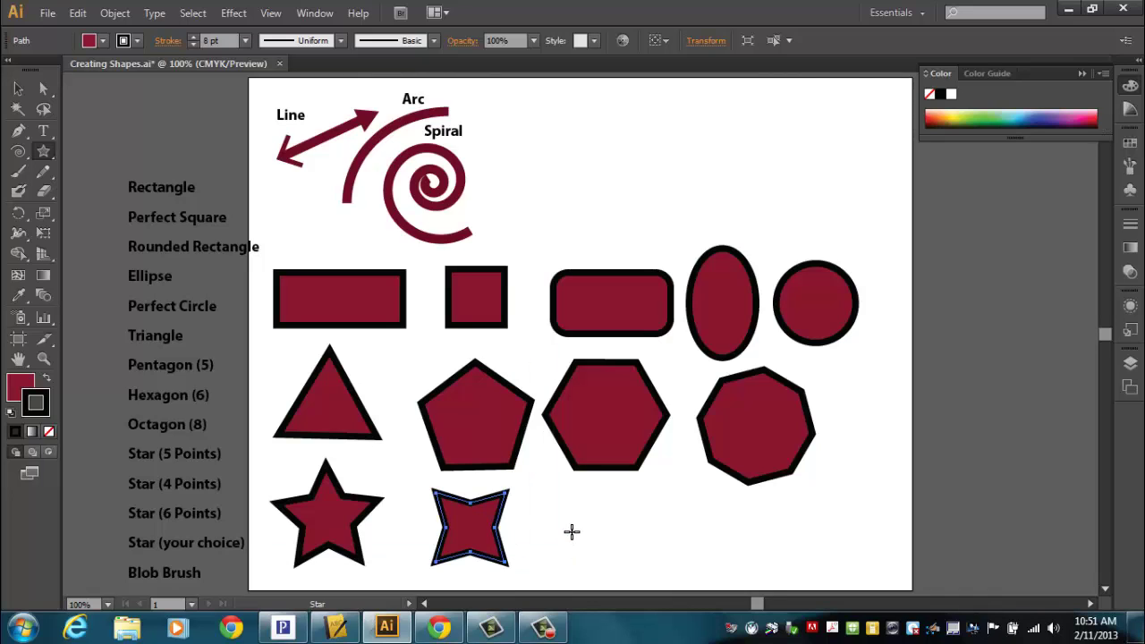
- Draw a six-pointed star to the right of the four-pointed star
left_click_drag(569, 523, 590, 554)
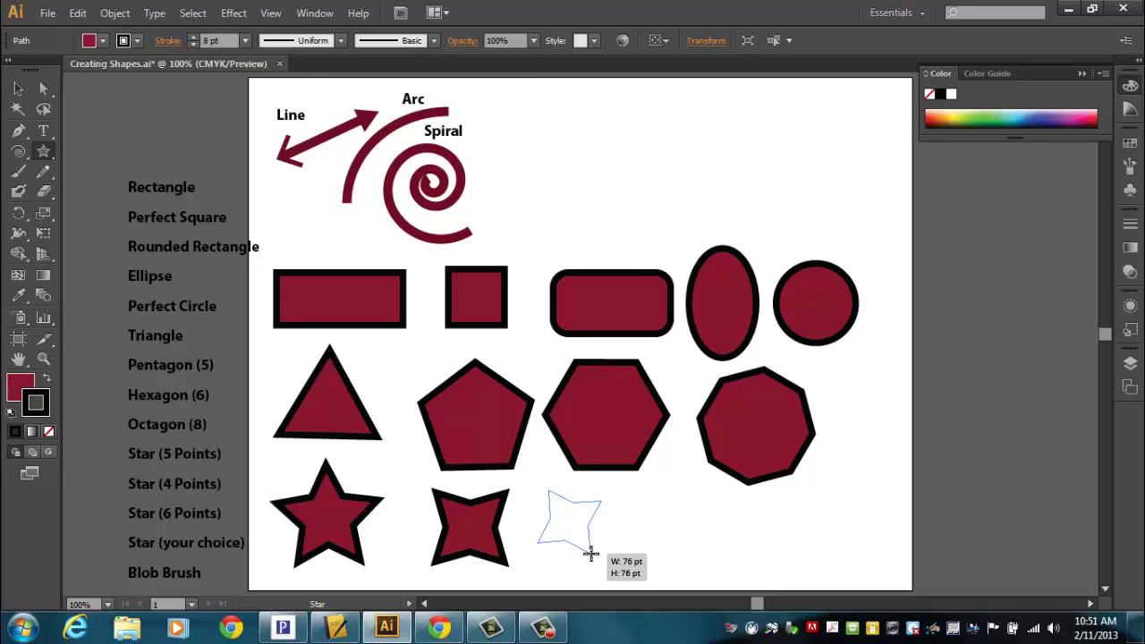
left_click_drag(590, 553, 596, 558)
key("Up")
key("Up")
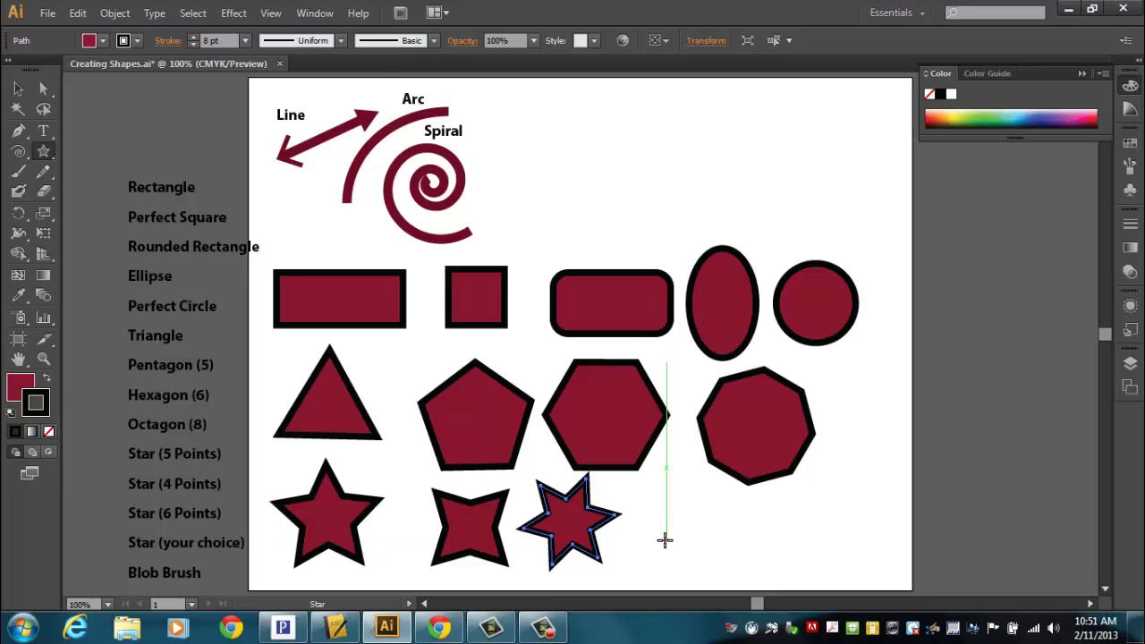
- Draw a many-pointed starburst to the right of the six-pointed star, adding about a dozen extra points
left_click_drag(706, 542, 779, 575)
key("Up")
key("Up")
key("Up")
key("Up")
key("Up")
key("Up")
key("Up")
key("Up")
key("Up")
key("Up")
key("Up")
key("Up")
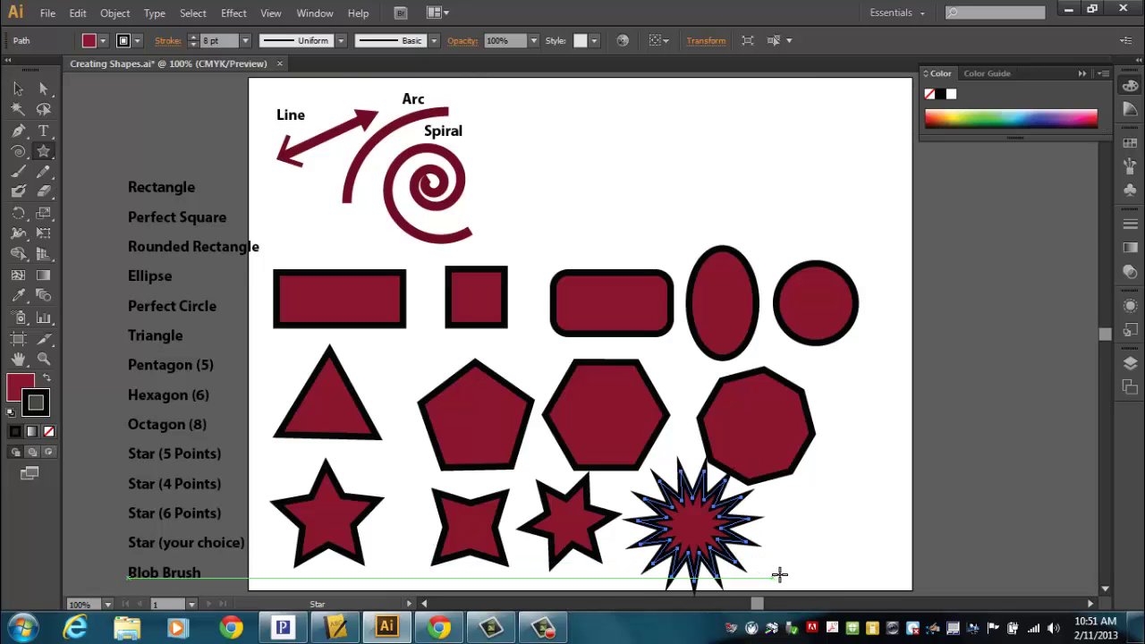
- Set the starburst's stroke weight to 4 pt
left_click(193, 44)
left_click(193, 43)
left_click(193, 44)
left_click(193, 44)
left_click(194, 44)
left_click(194, 44)
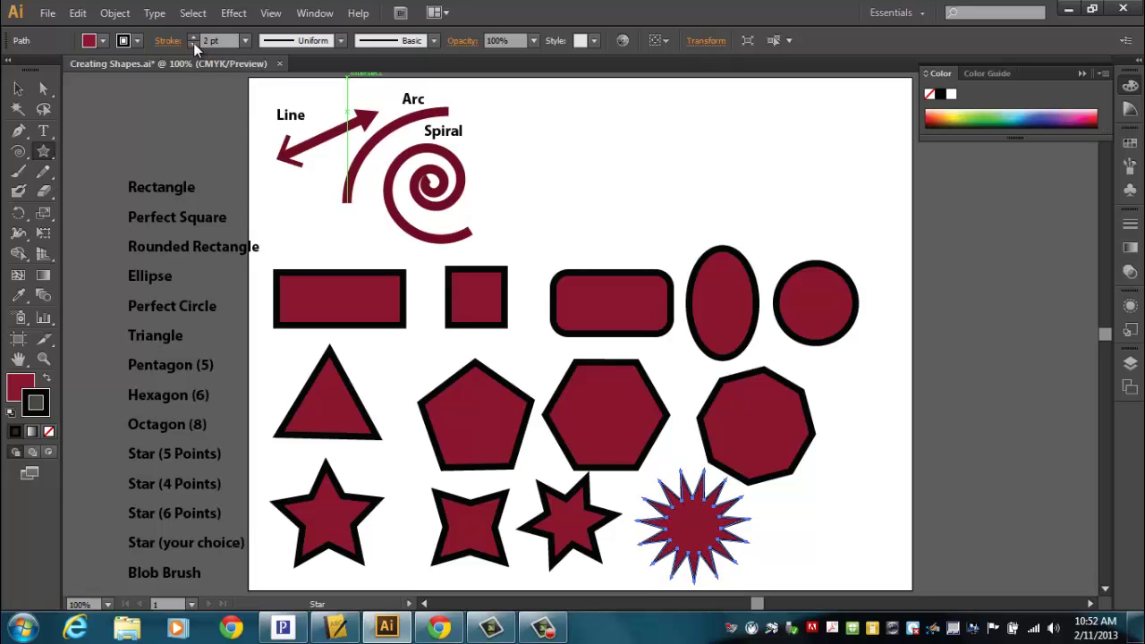
left_click(192, 36)
left_click(192, 36)
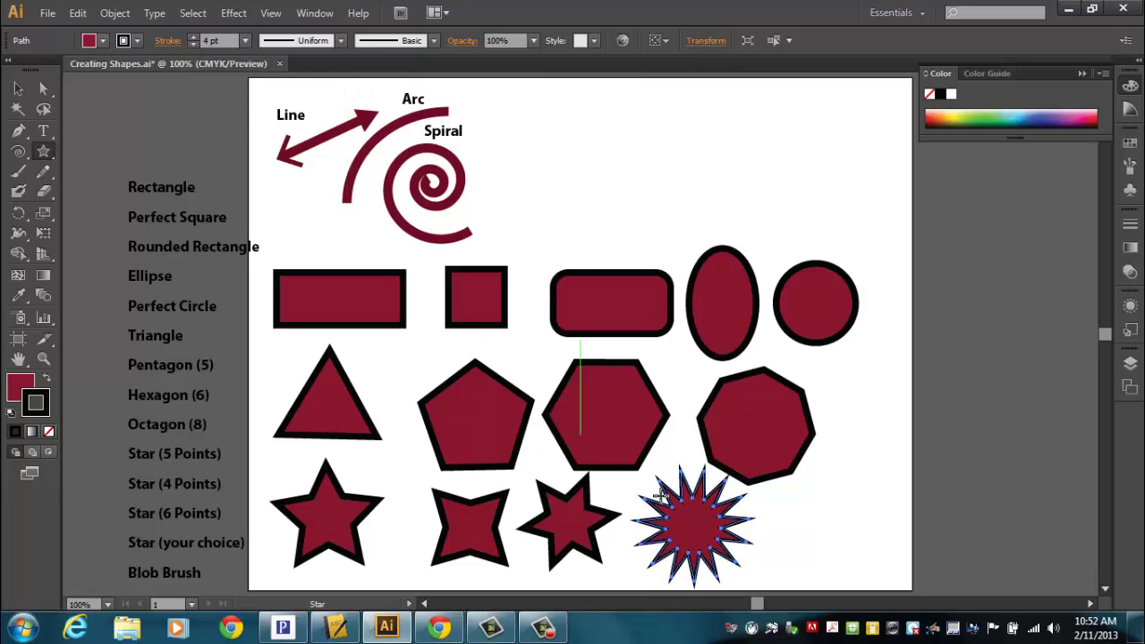
- Move the starburst slightly down and left, away from the octagon, and deselect it
left_click(18, 88)
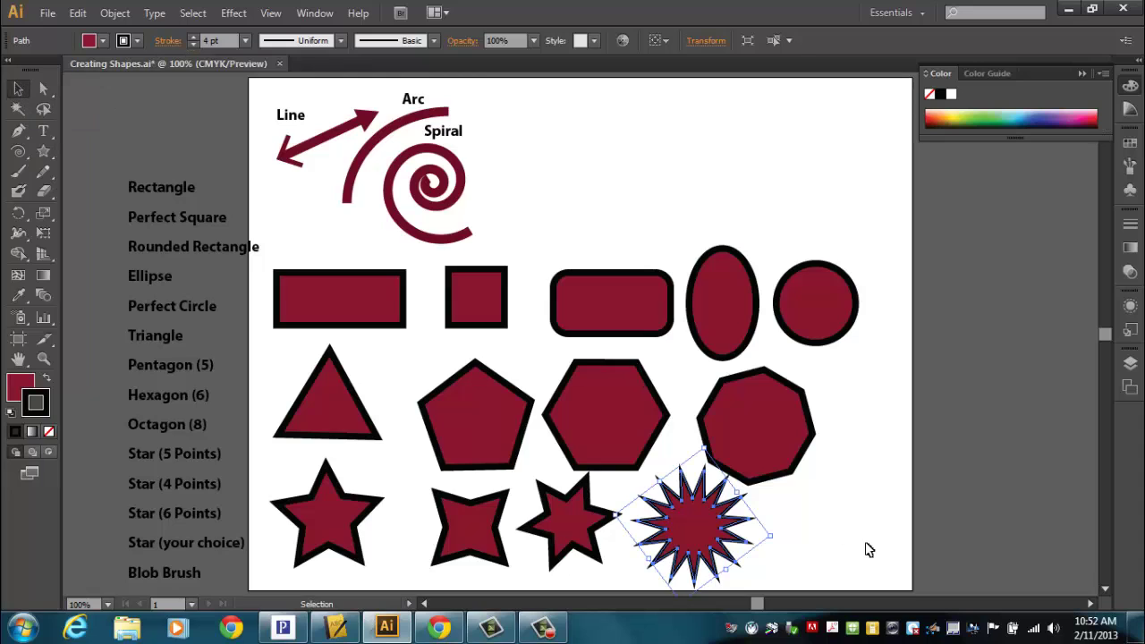
left_click(828, 552)
left_click_drag(685, 532, 702, 548)
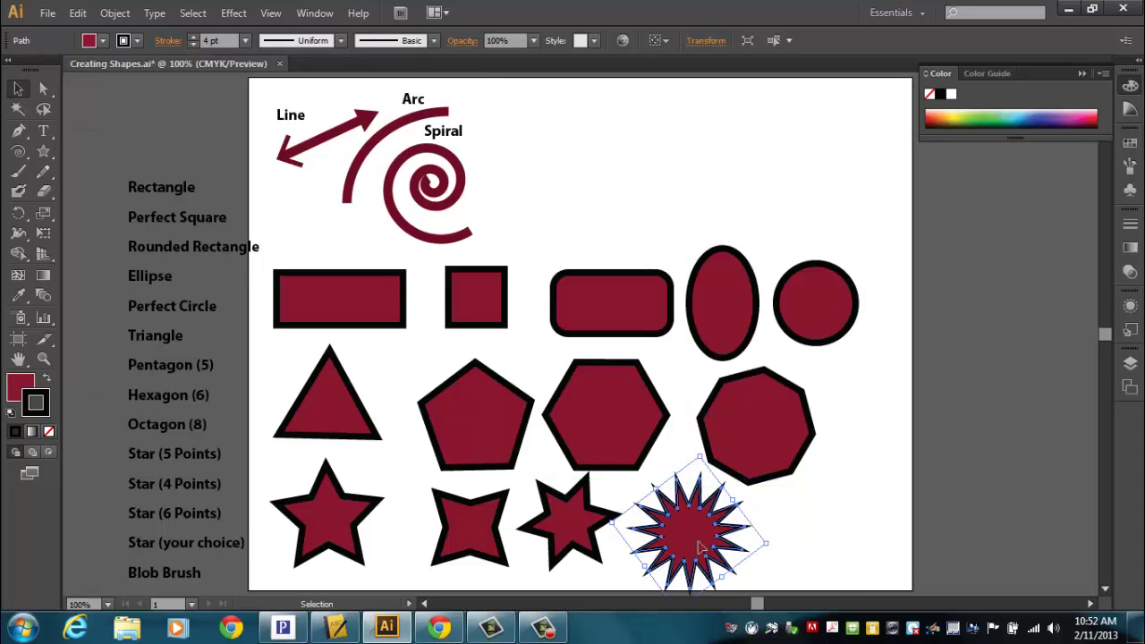
left_click(818, 545)
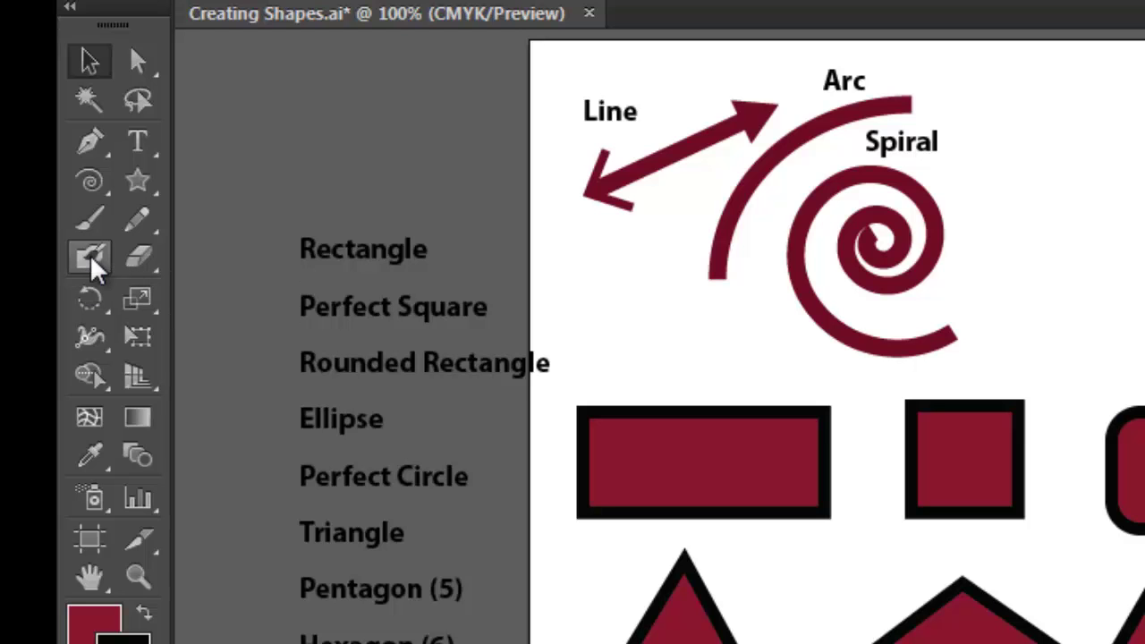
- Paint a solid jellyfish-like shape with four tentacles using an enlarged Blob Brush in the empty area right of the spiral
left_click(93, 260)
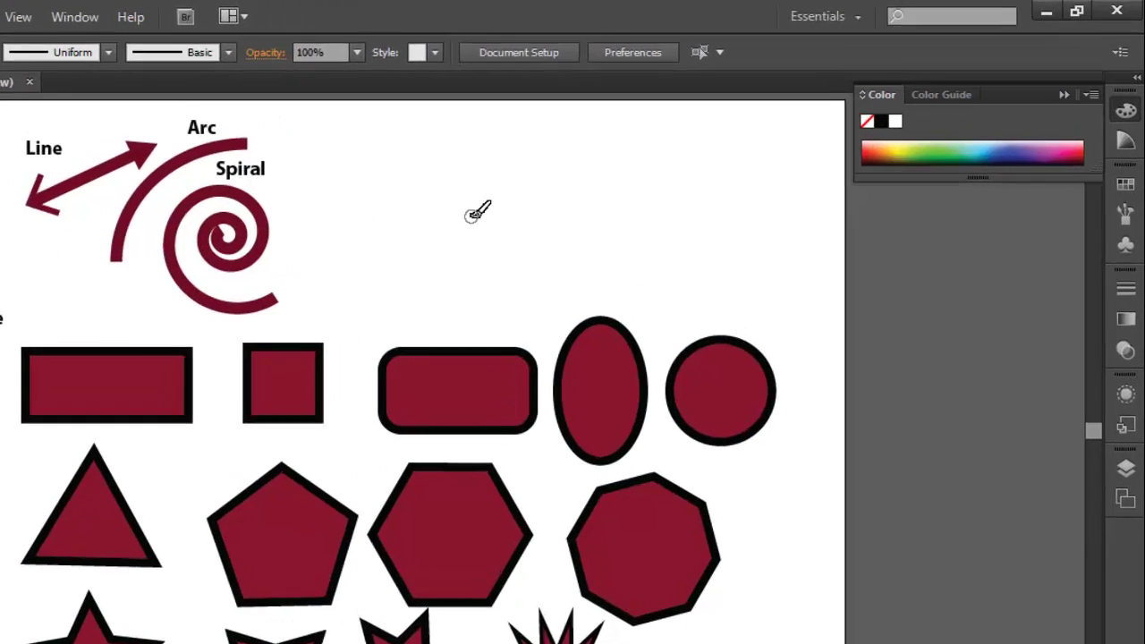
key("bracketright")
key("bracketright")
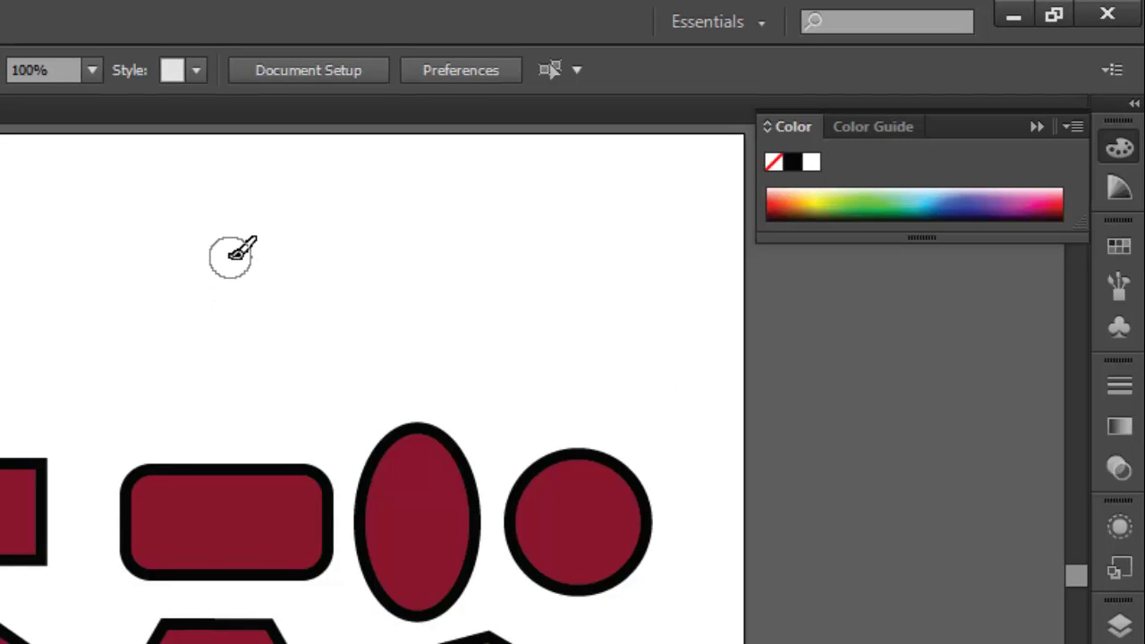
mouse_move(228, 256)
left_mouse_down()
mouse_move(261, 215)
mouse_move(300, 191)
mouse_move(381, 184)
mouse_move(439, 215)
mouse_move(472, 271)
mouse_move(376, 290)
mouse_move(247, 280)
mouse_move(252, 256)
mouse_move(293, 219)
mouse_move(356, 212)
mouse_move(439, 252)
mouse_move(288, 256)
mouse_move(318, 237)
mouse_move(358, 238)
mouse_move(355, 266)
mouse_move(247, 266)
mouse_move(291, 248)
mouse_move(371, 274)
mouse_move(381, 264)
mouse_move(344, 300)
mouse_move(284, 297)
mouse_move(266, 260)
mouse_move(244, 262)
mouse_move(288, 241)
mouse_move(246, 246)
mouse_move(225, 296)
mouse_move(229, 422)
left_mouse_up()
mouse_move(329, 266)
left_mouse_down()
mouse_move(314, 307)
mouse_move(329, 423)
left_mouse_up()
mouse_move(406, 259)
left_mouse_down()
mouse_move(384, 299)
mouse_move(405, 413)
left_mouse_up()
mouse_move(479, 273)
left_mouse_down()
mouse_move(506, 361)
mouse_move(521, 411)
left_mouse_up()
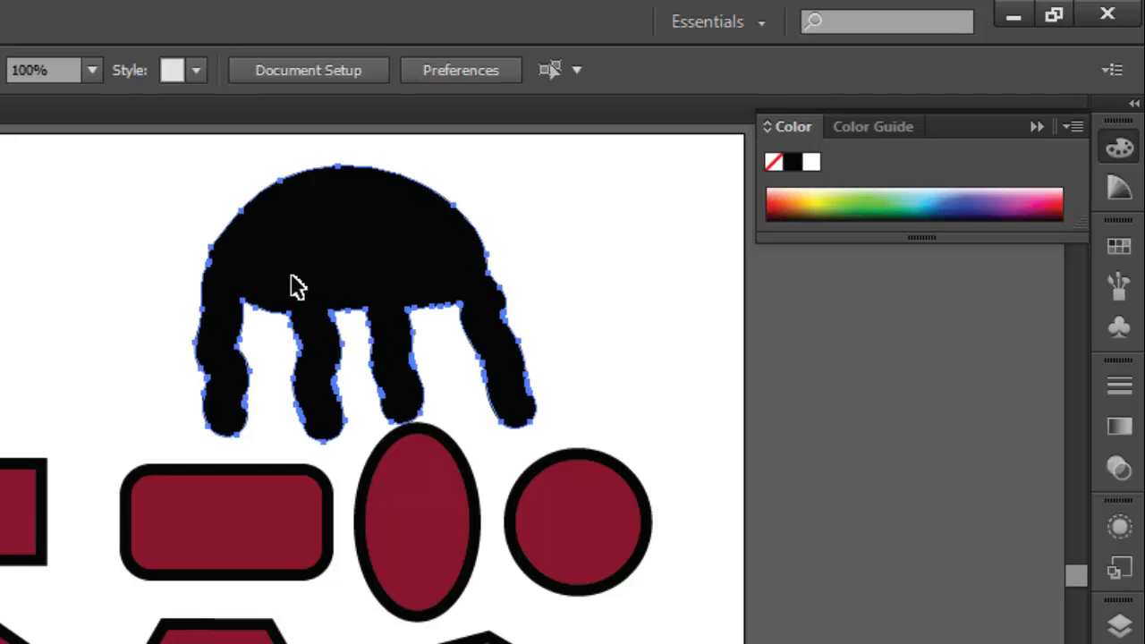
- Move the blob brush shape up and left toward the spiral and fill it with bright yellow
left_click_drag(300, 284, 263, 248)
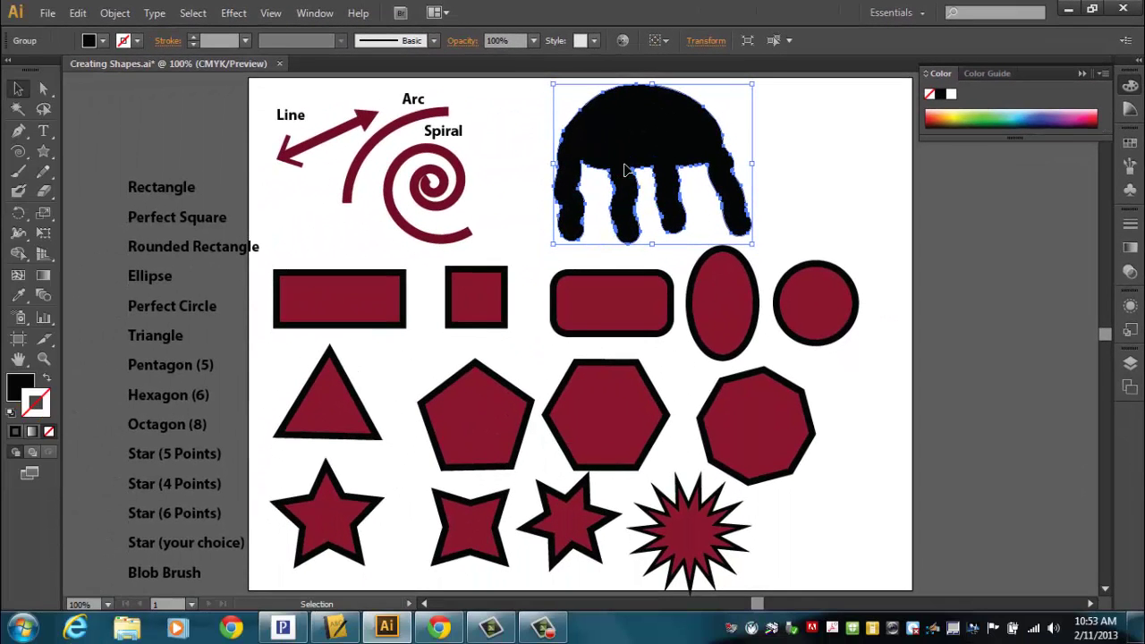
left_click_drag(657, 145, 635, 150)
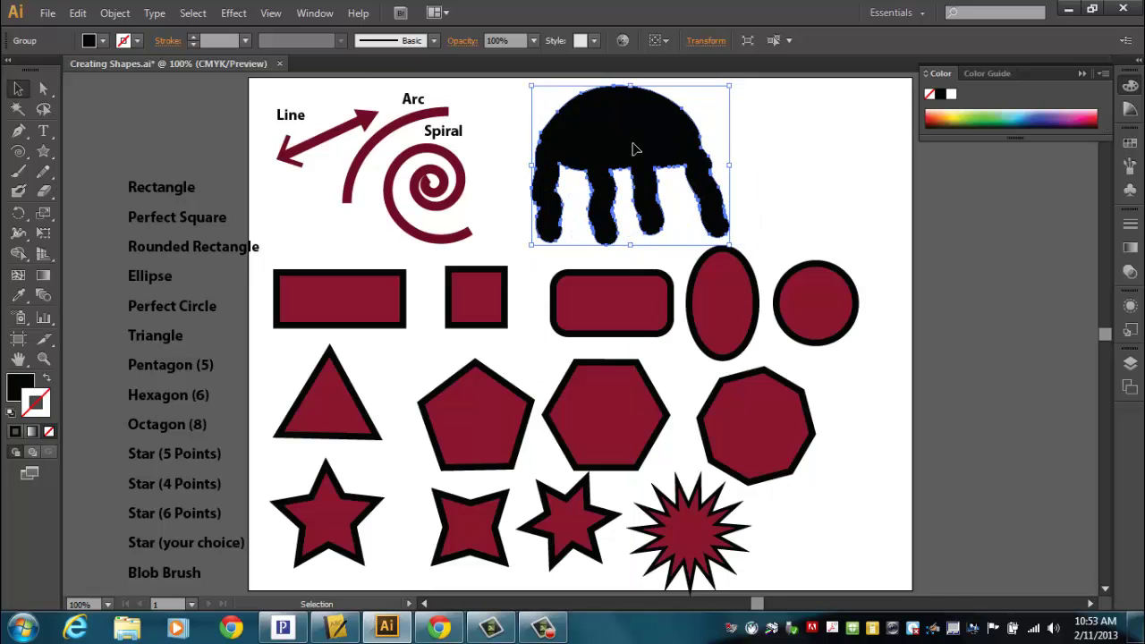
double_click(24, 390)
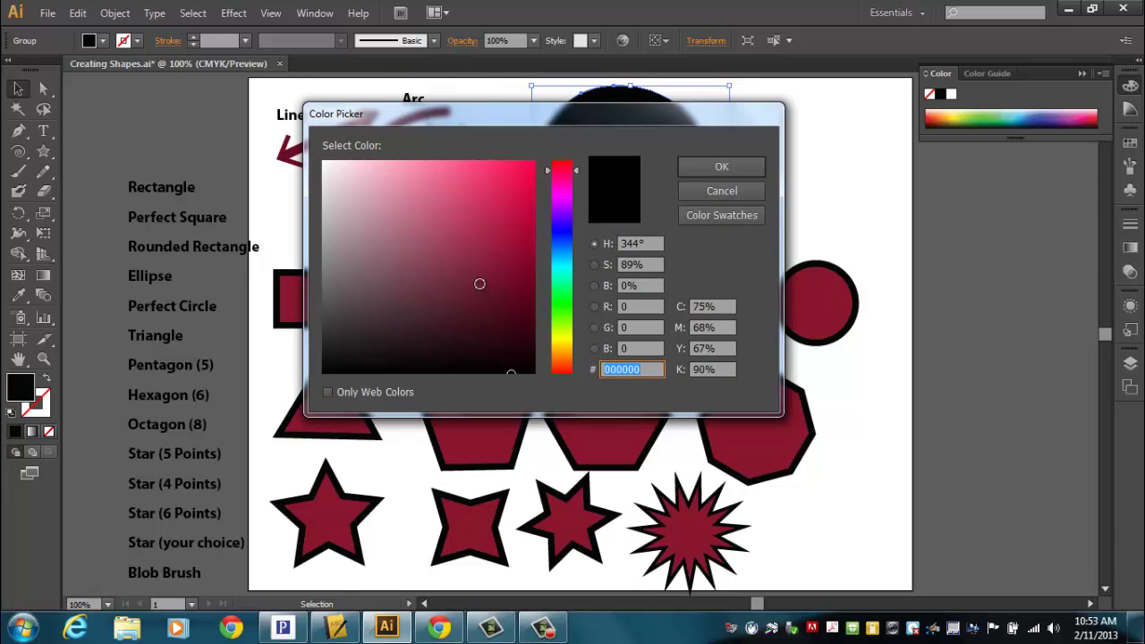
left_click_drag(569, 274, 568, 340)
left_click(513, 169)
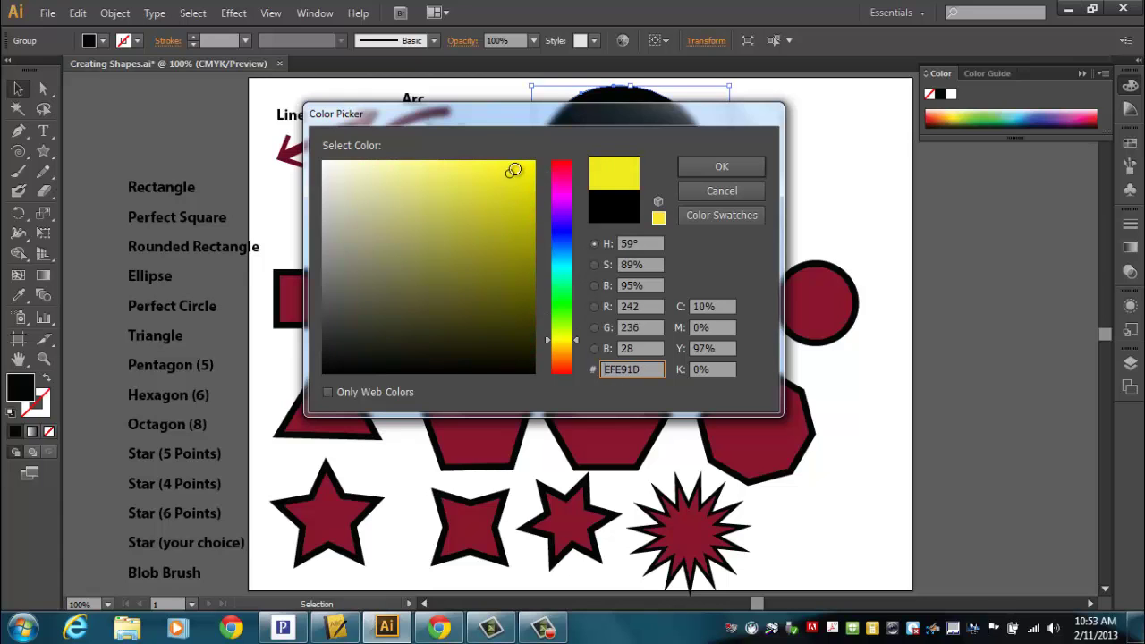
left_click(712, 165)
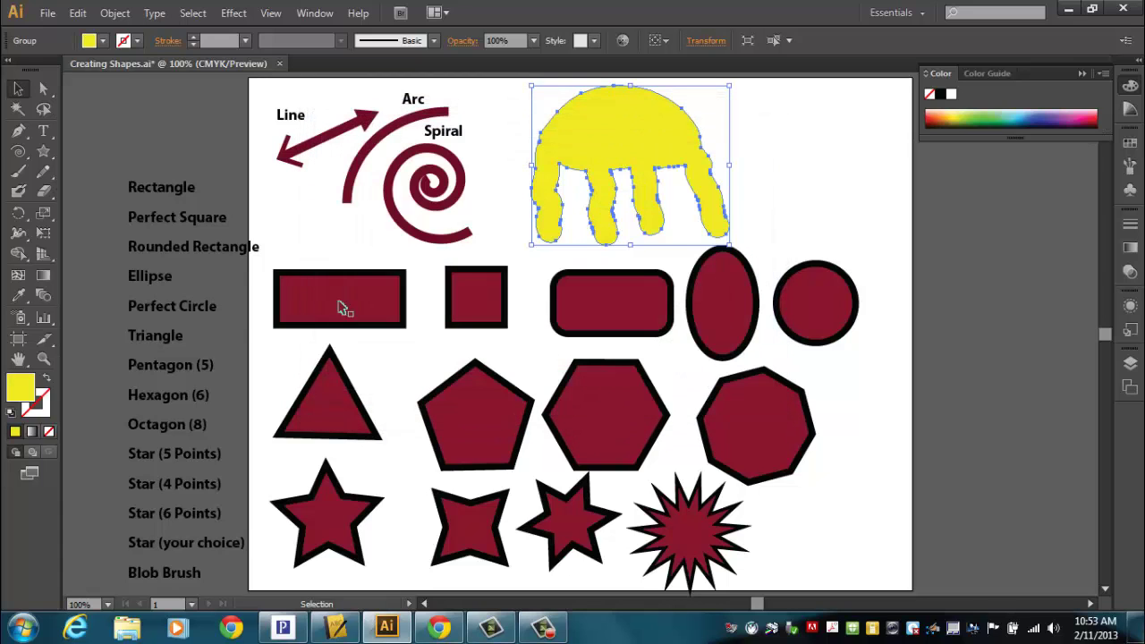
- Give the yellow blob shape a black (000000) 4 pt stroke and place it just above the rounded rectangle
left_click(44, 413)
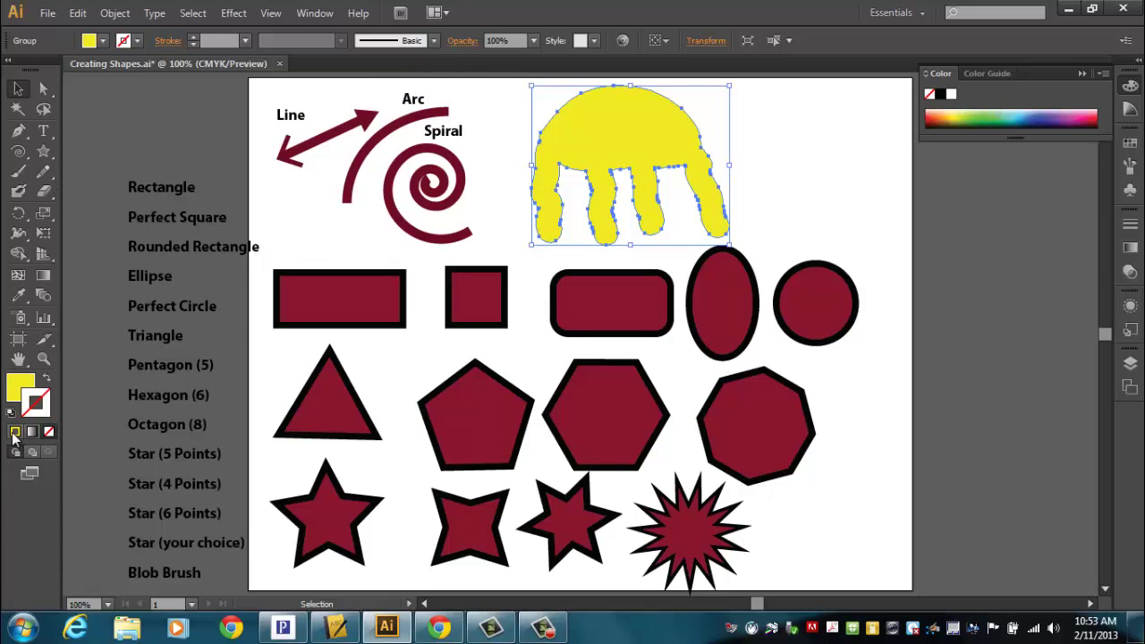
left_click(15, 431)
double_click(43, 412)
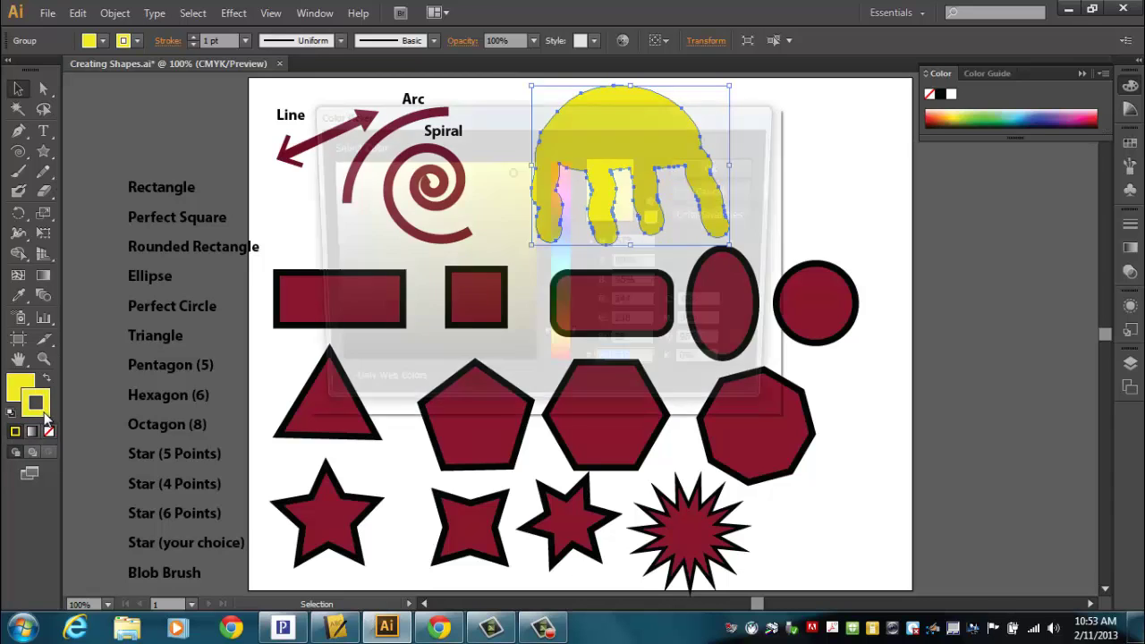
left_click(323, 373)
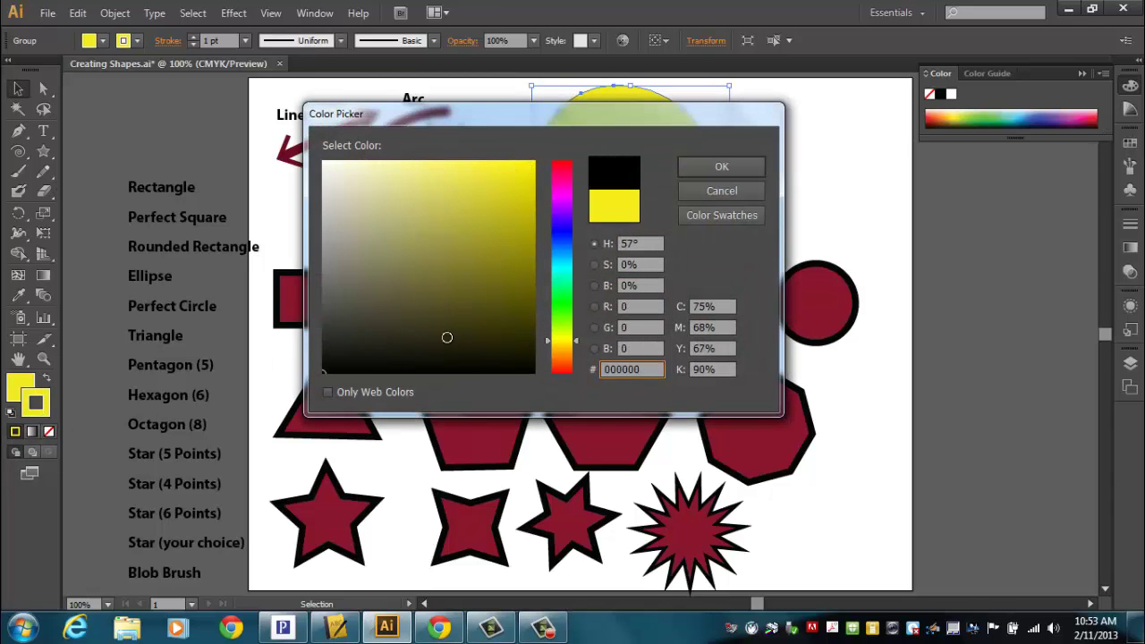
left_click(711, 168)
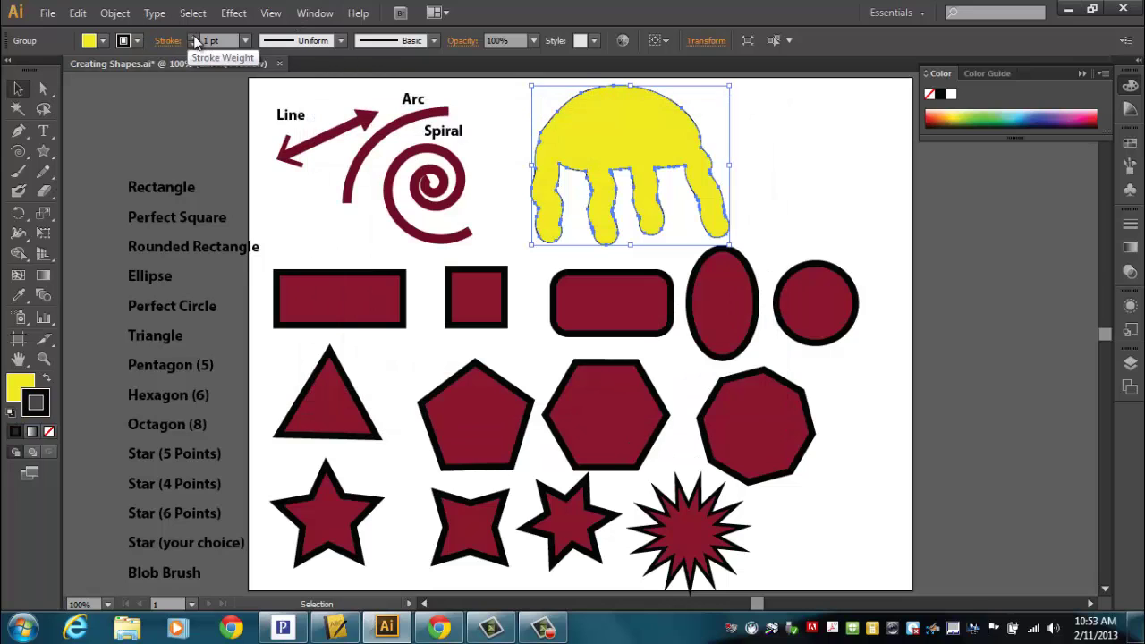
left_click(193, 37)
left_click(192, 38)
left_click(192, 37)
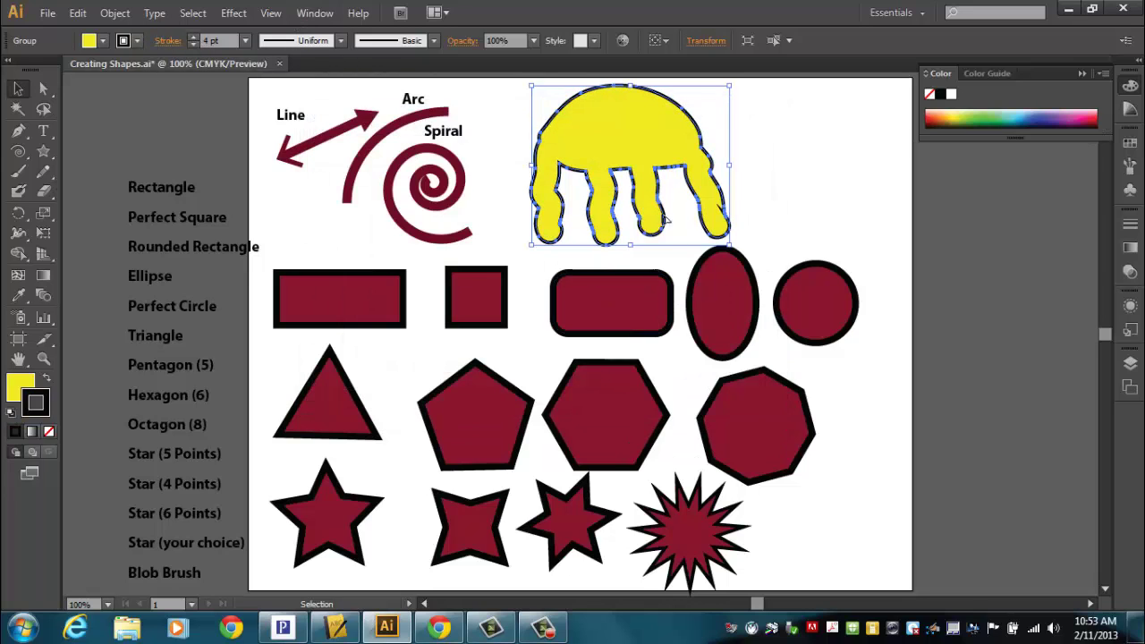
mouse_move(632, 153)
left_mouse_down()
mouse_move(623, 160)
mouse_move(723, 147)
mouse_move(626, 152)
mouse_move(631, 168)
left_mouse_up()
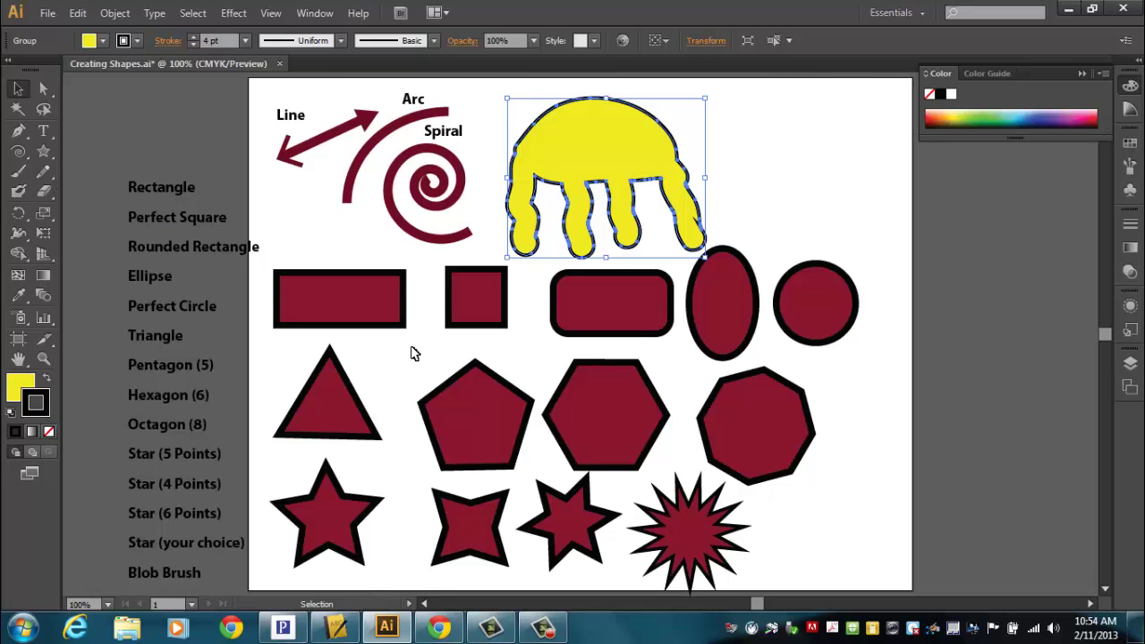
mouse_move(600, 166)
left_mouse_down()
mouse_move(629, 165)
mouse_move(616, 158)
left_mouse_up()
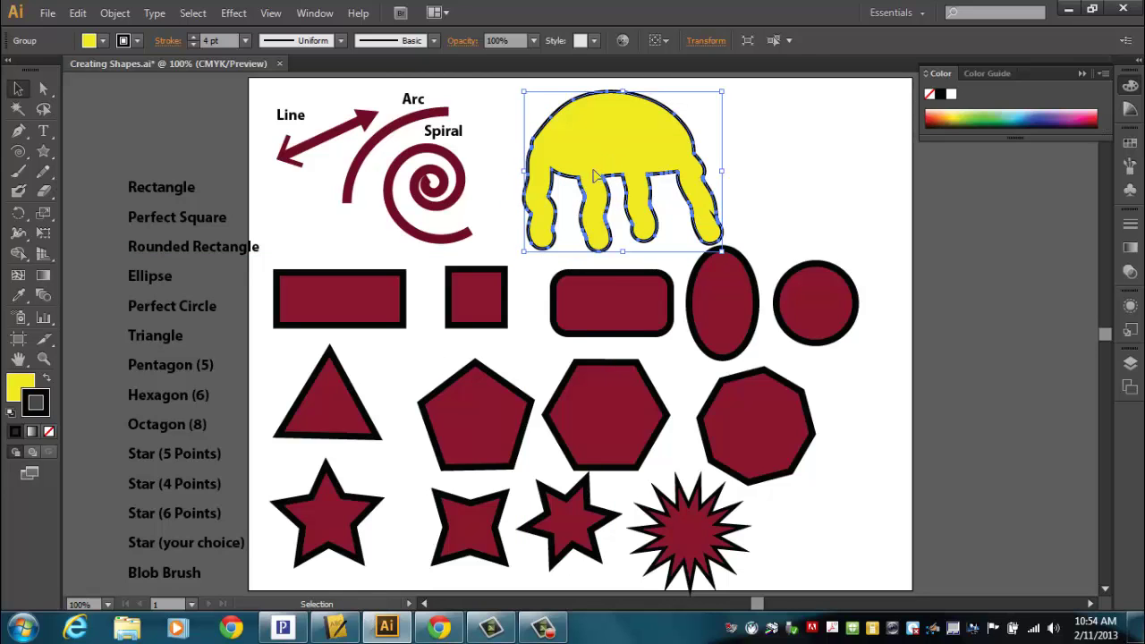
left_click(50, 15)
left_click(130, 170)
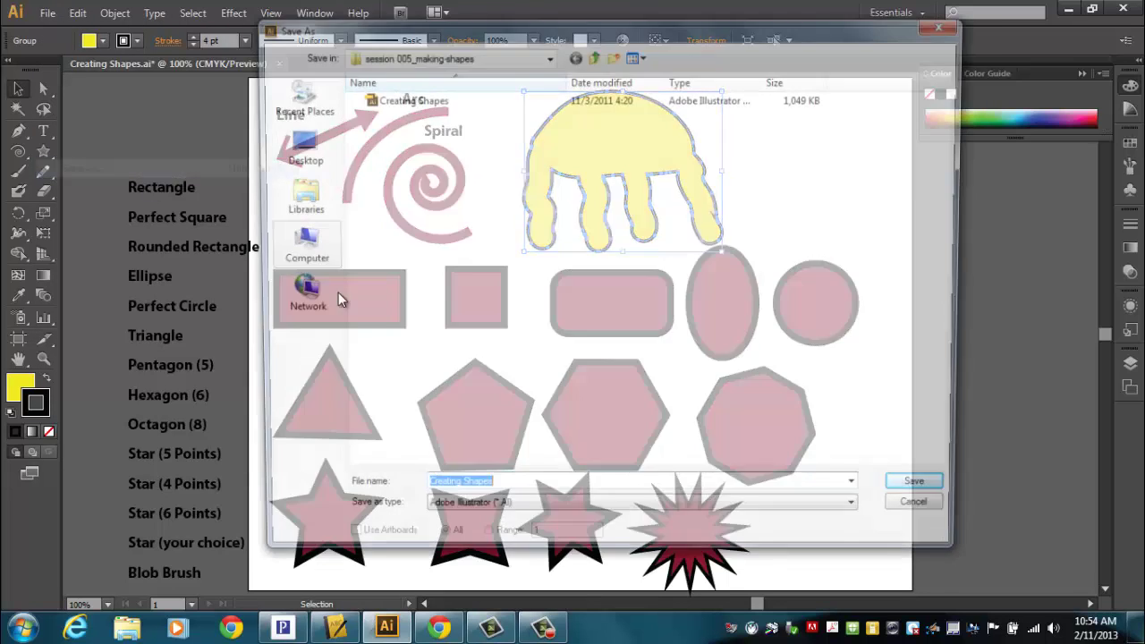
left_click(295, 246)
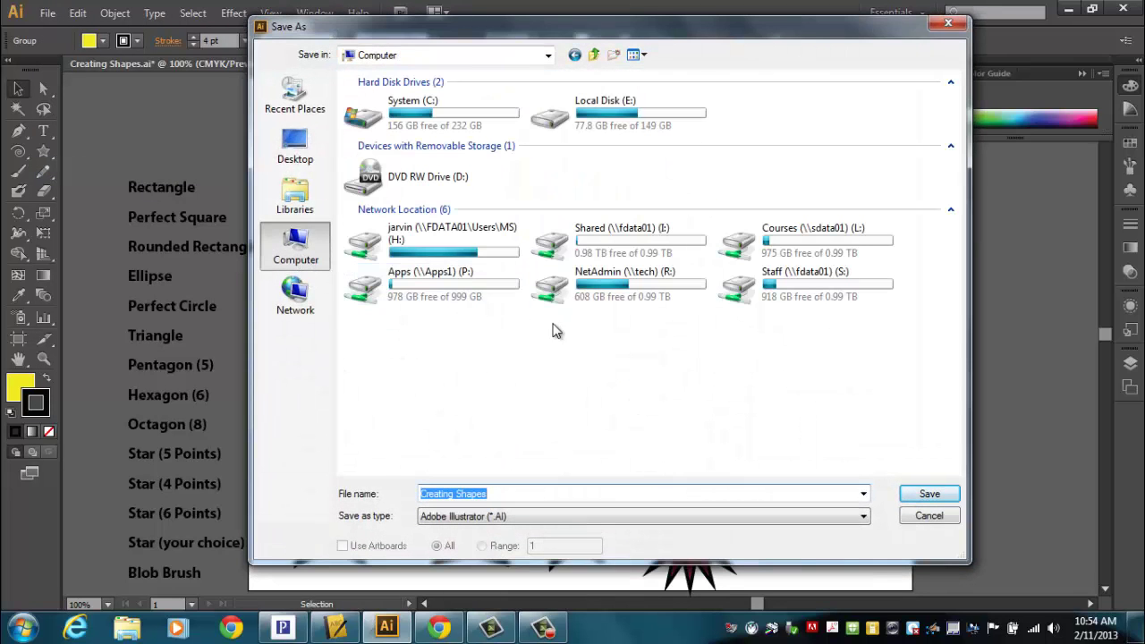
double_click(473, 258)
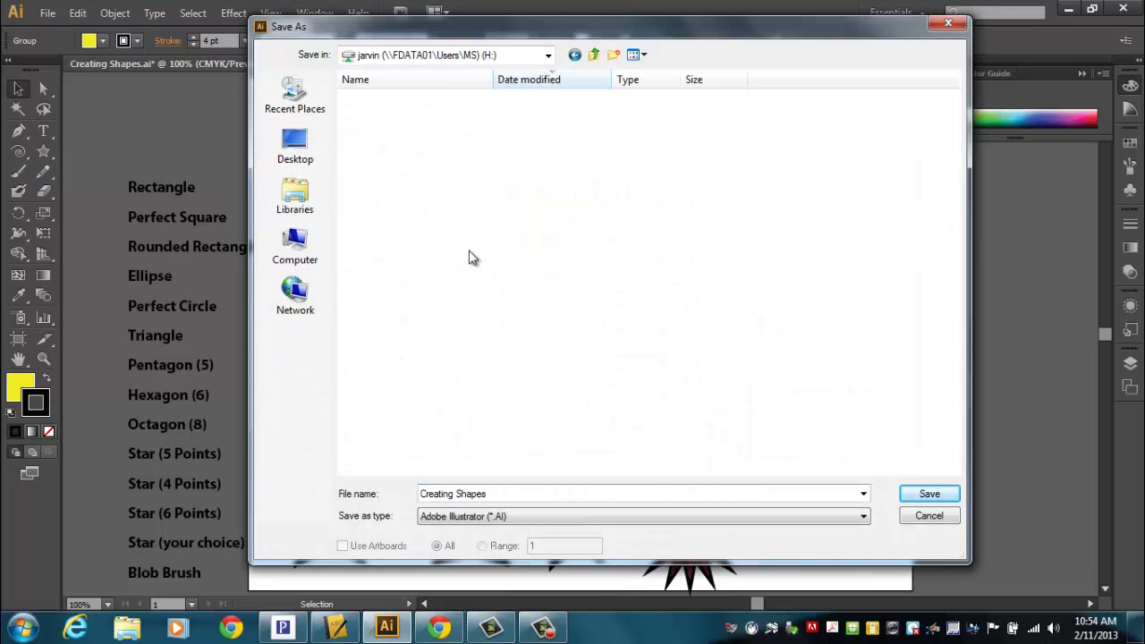
left_click(525, 498)
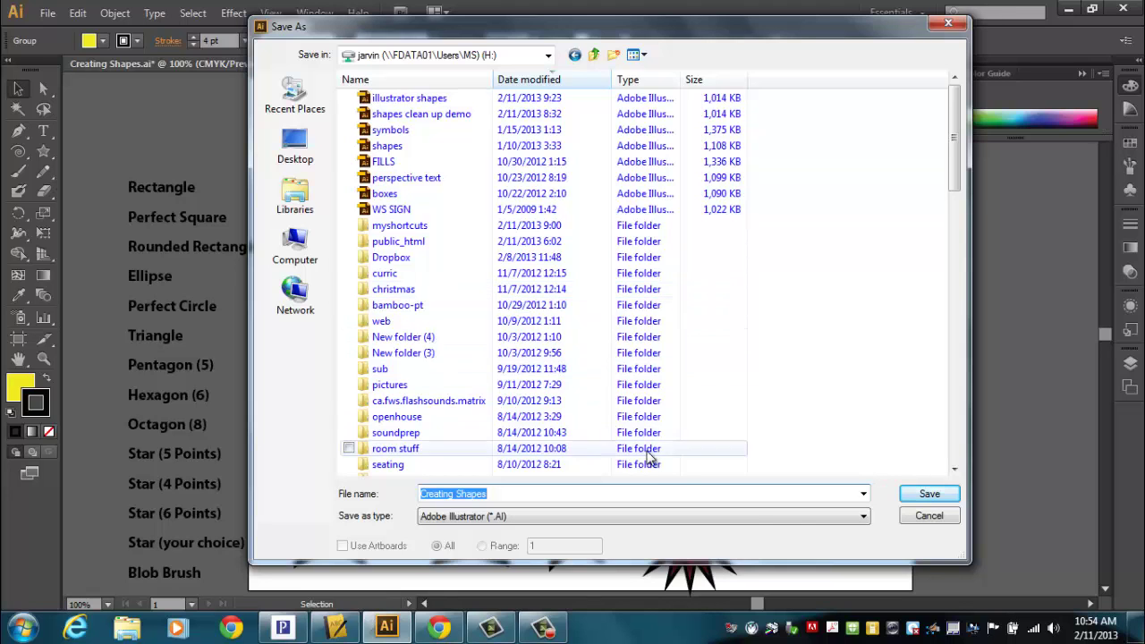
left_click(929, 515)
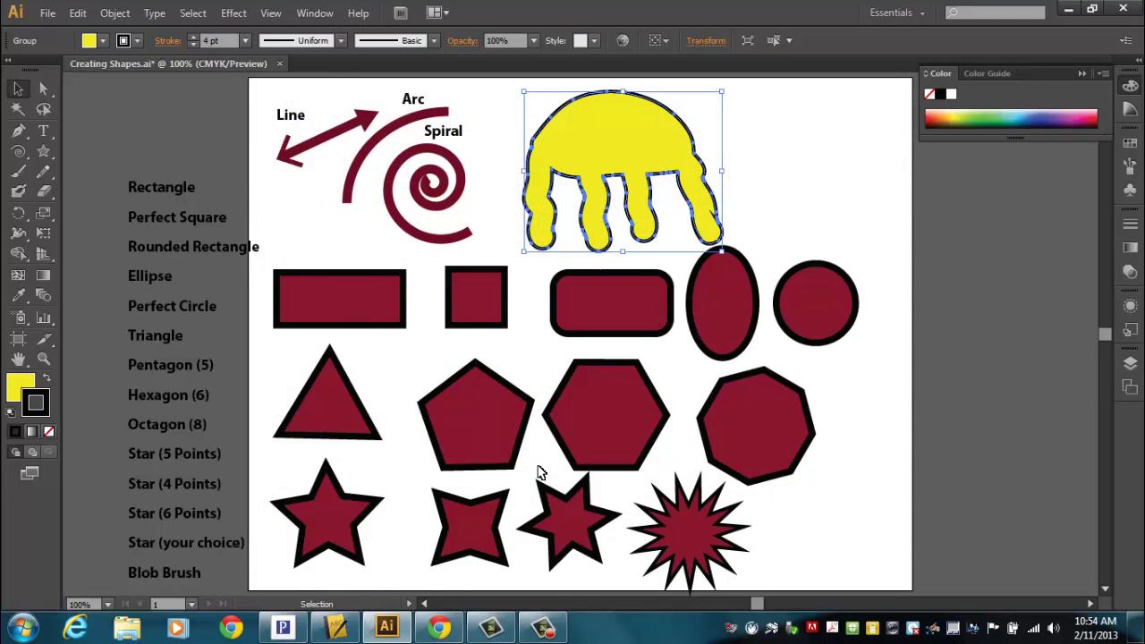